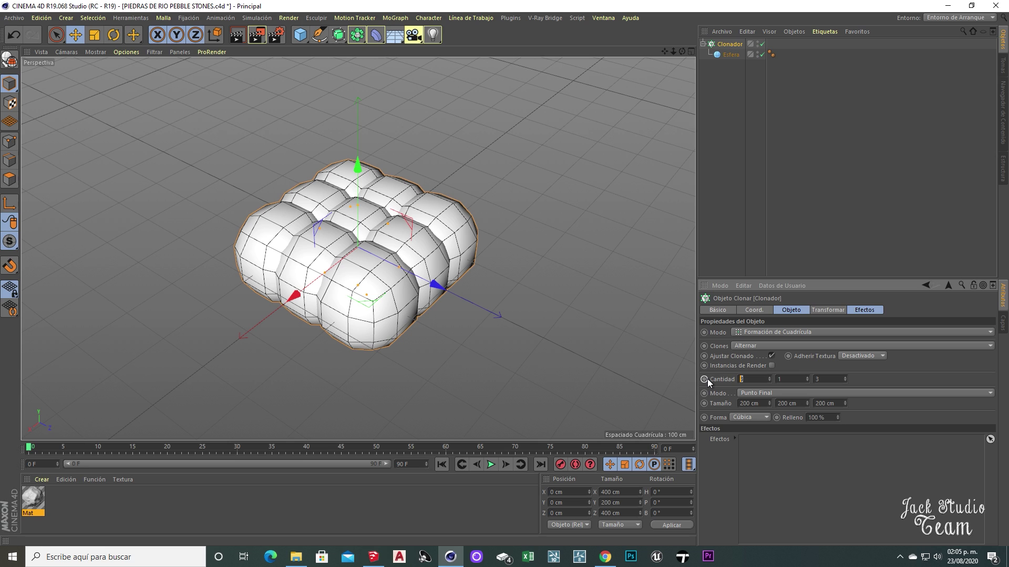
Set the cloner's grid count along X to 20 and open the Z count for editing
{"action": "type", "text": "15"}
{"action": "key", "text": "Return"}
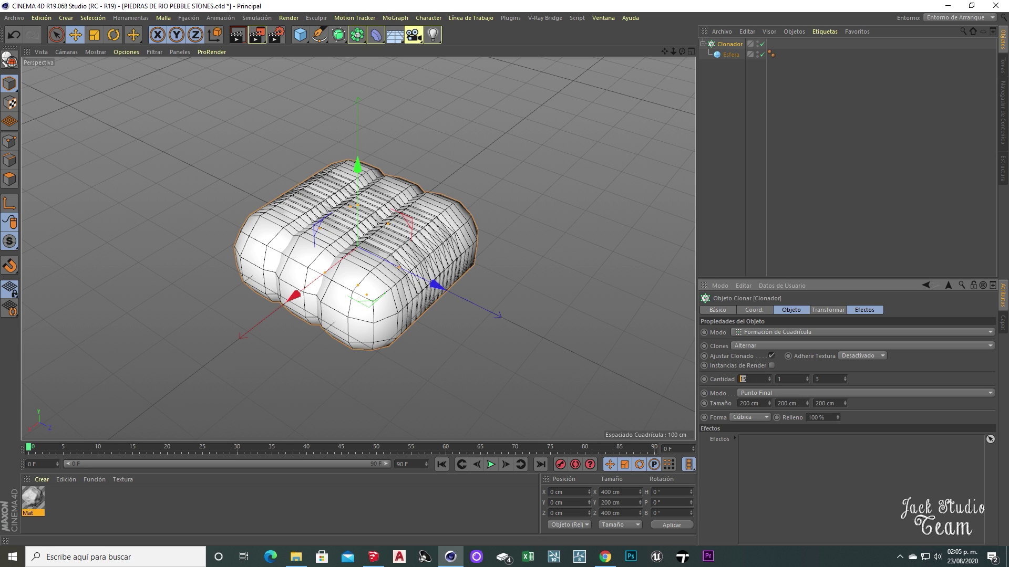
{"action": "type", "text": "20"}
{"action": "key", "text": "Return"}
{"action": "double_click", "coordinate": [818, 379]}
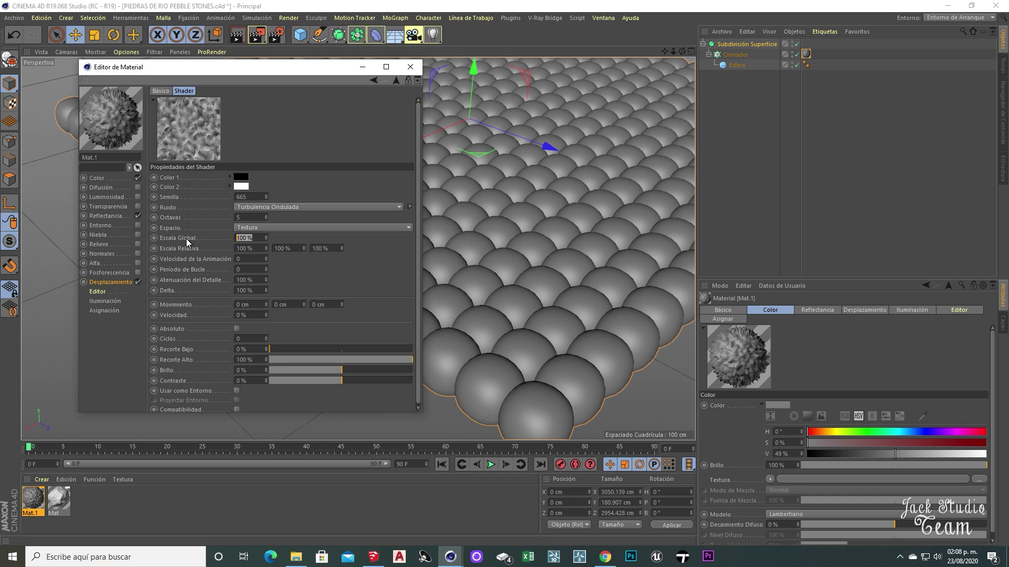
Set the global scale of Mat.1's displacement noise to 1500% and the displacement height to 50 cm
{"action": "type", "text": "1200"}
{"action": "key", "text": "Return"}
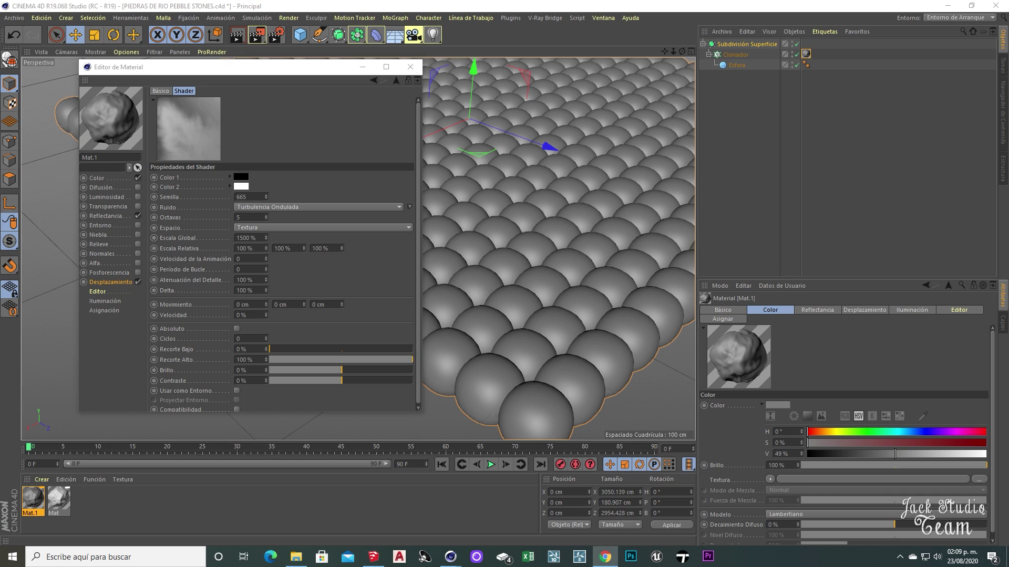
{"action": "left_click", "coordinate": [113, 283]}
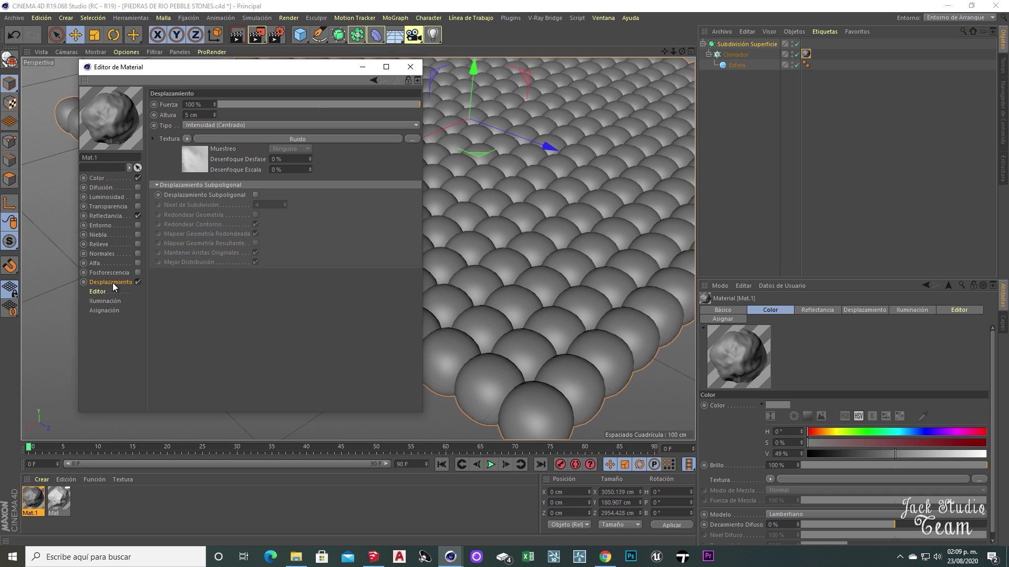
{"action": "left_click_drag", "start_coordinate": [199, 115], "coordinate": [158, 113]}
{"action": "type", "text": "50"}
{"action": "key", "text": "Return"}
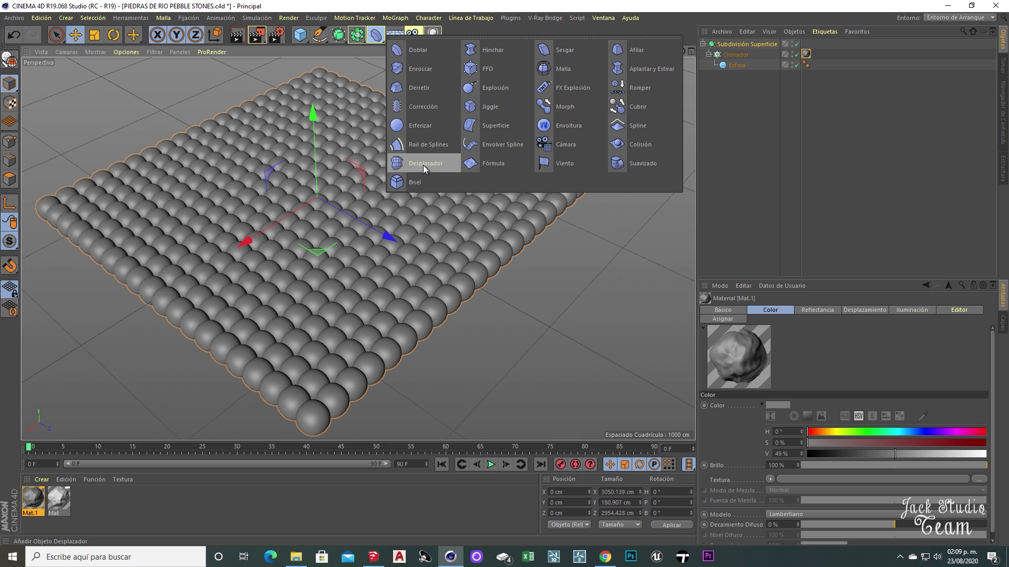
Add a Displacer deformer and make it a child of the sphere
{"action": "left_click", "coordinate": [423, 165]}
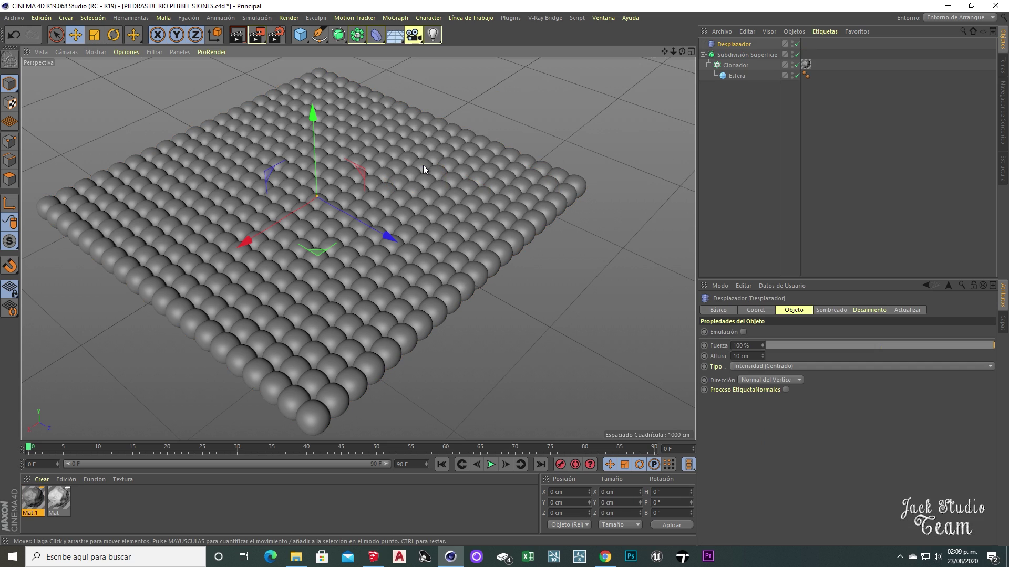
{"action": "left_click_drag", "start_coordinate": [734, 47], "coordinate": [739, 77]}
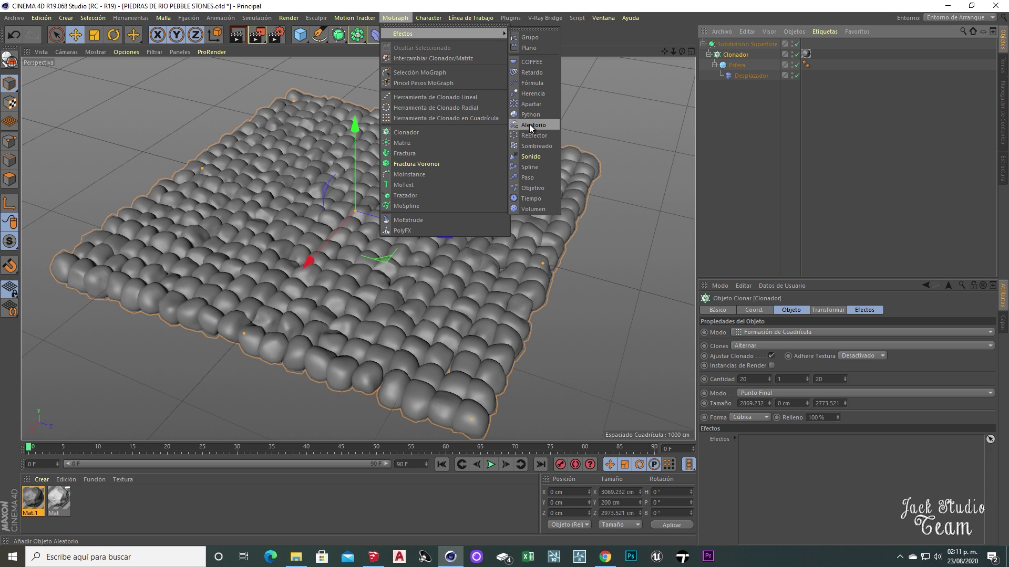
Add a Random effector to the cloner and set its Y scale variation to -0.05
{"action": "left_click", "coordinate": [531, 125]}
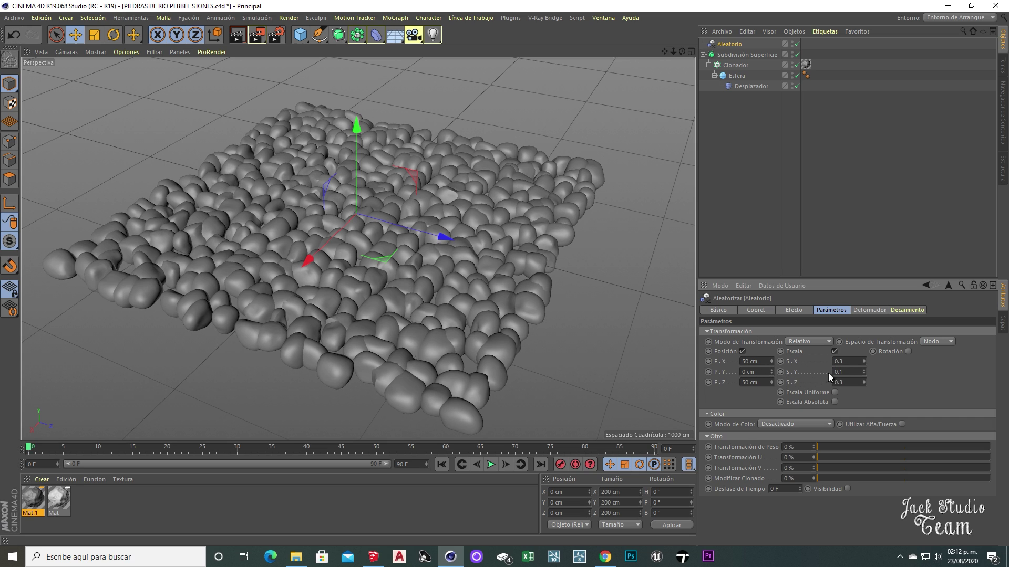
{"action": "key", "text": "BackSpace"}
{"action": "type", "text": "-0.05"}
{"action": "key", "text": "Return"}
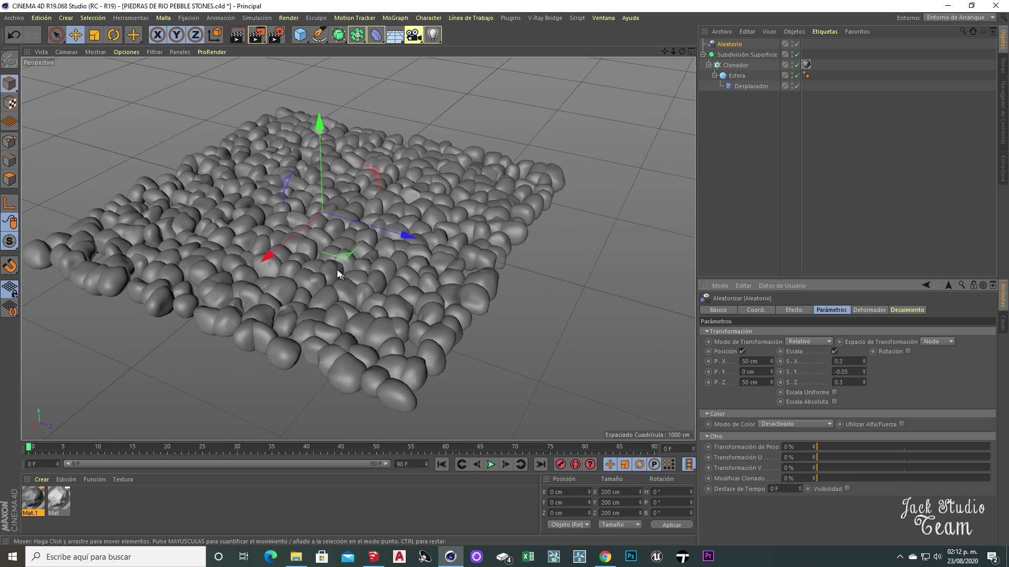
Enable rotation in the Random effector and set the H, P and B rotation values to 60°
{"action": "left_click", "coordinate": [908, 351]}
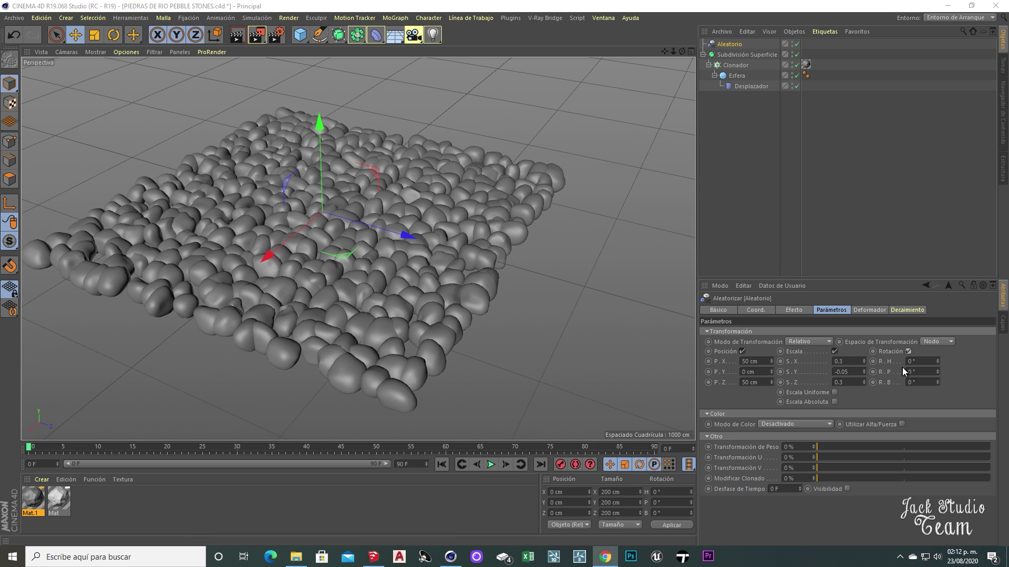
{"action": "left_click", "coordinate": [914, 361]}
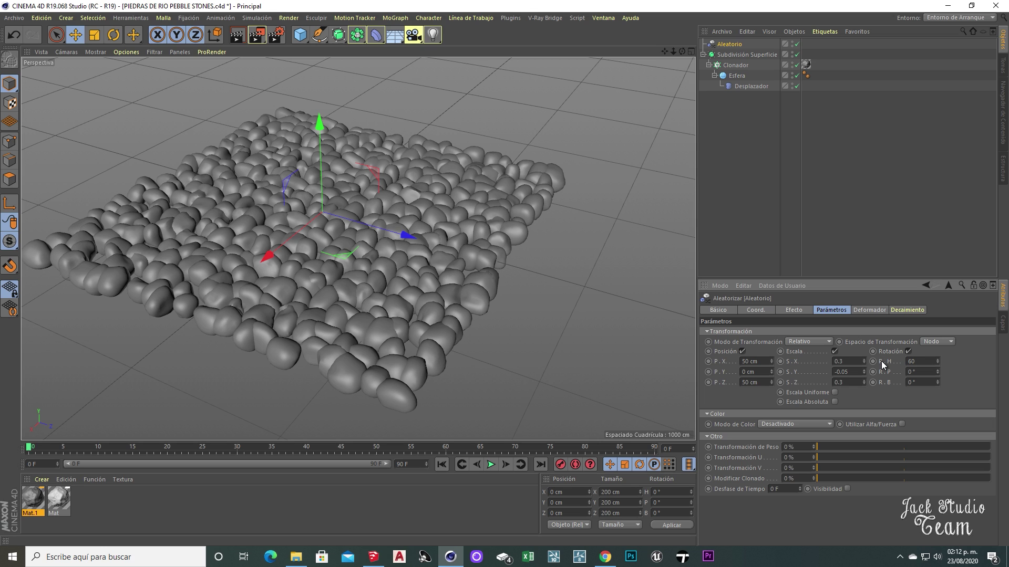
{"action": "left_click", "coordinate": [914, 372]}
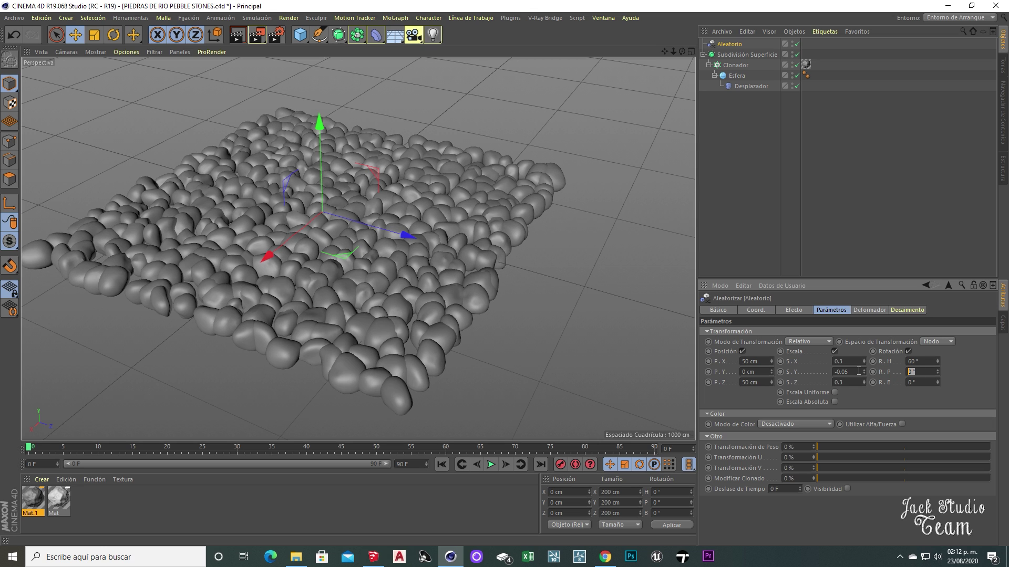
{"action": "type", "text": "60"}
{"action": "key", "text": "Return"}
Set the Random effector's position variation to 500 cm along both X and Z
{"action": "left_click_drag", "start_coordinate": [320, 247], "coordinate": [467, 328], "text": "alt"}
{"action": "left_click_drag", "start_coordinate": [759, 361], "coordinate": [677, 368]}
{"action": "type", "text": "500"}
{"action": "key", "text": "Return"}
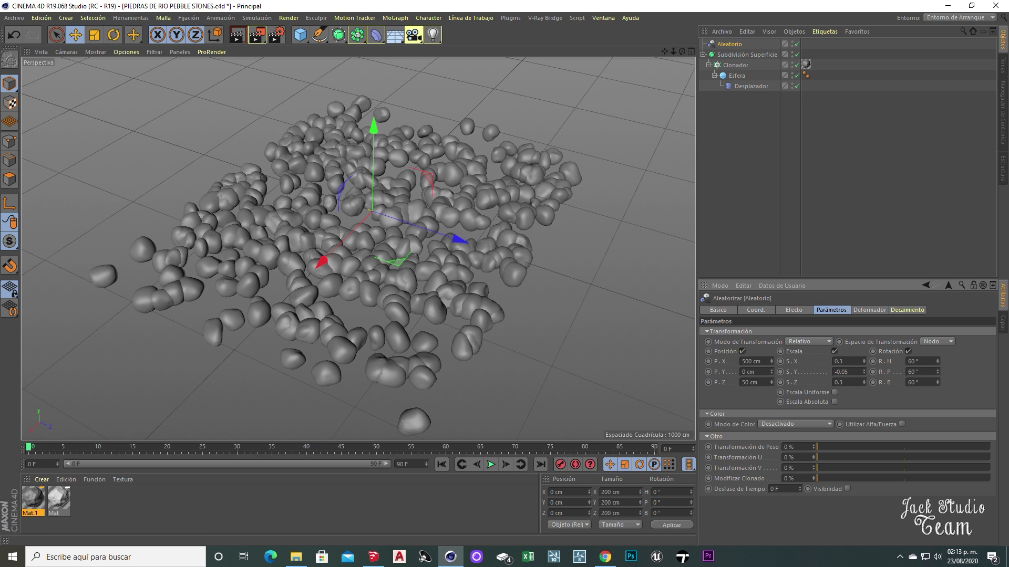
{"action": "double_click", "coordinate": [752, 382]}
{"action": "type", "text": "500"}
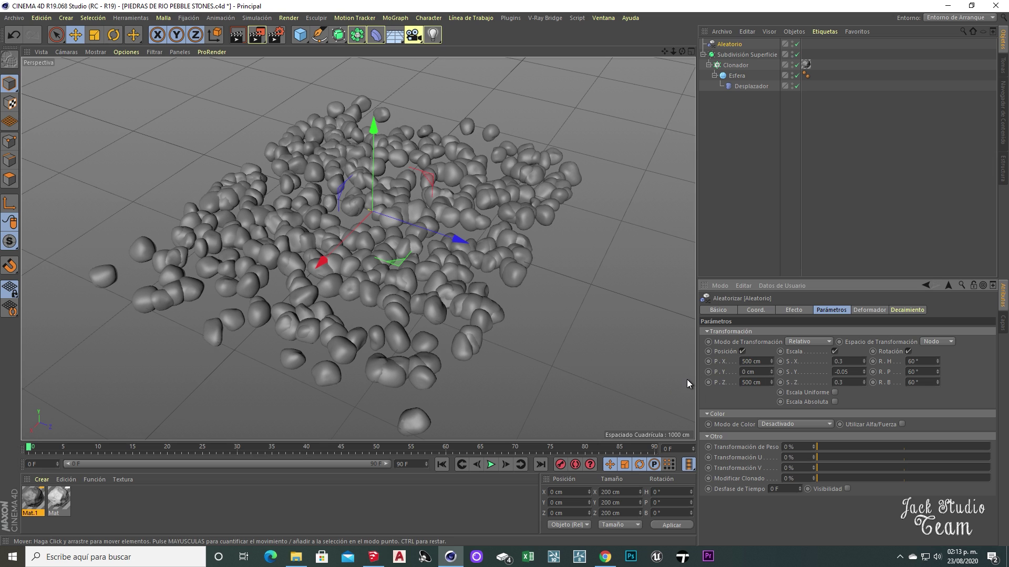
{"action": "key", "text": "Return"}
Resize the cloner's grid freehand to about 2805 cm along X and 2607 cm along Z
{"action": "left_click_drag", "start_coordinate": [382, 275], "coordinate": [423, 275], "text": "alt"}
{"action": "right_click_drag", "start_coordinate": [425, 273], "coordinate": [385, 292], "text": "alt"}
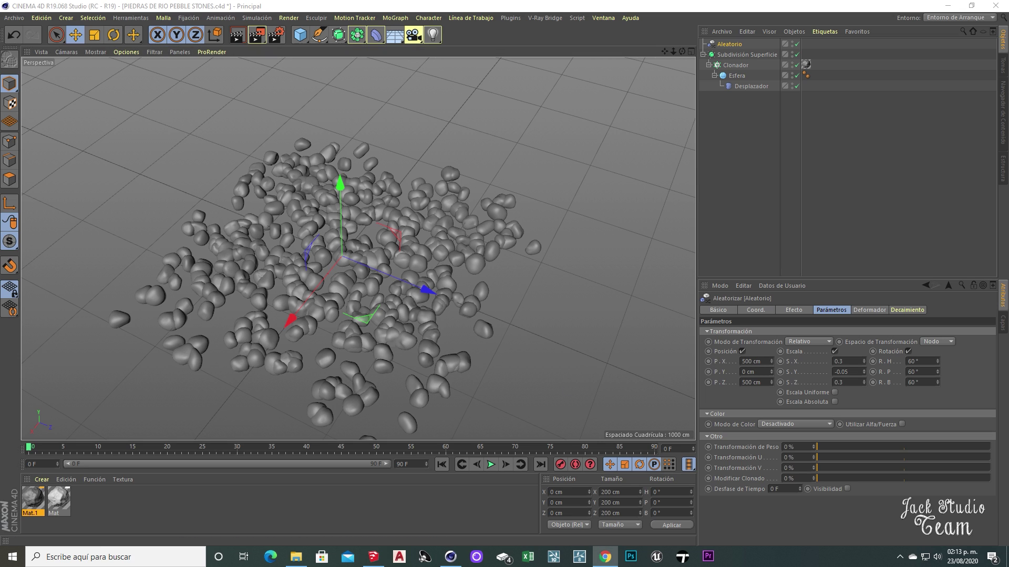
{"action": "middle_click_drag", "start_coordinate": [333, 306], "coordinate": [247, 221], "text": "alt"}
{"action": "left_click_drag", "start_coordinate": [384, 288], "coordinate": [331, 275], "text": "alt"}
{"action": "left_click", "coordinate": [736, 65]}
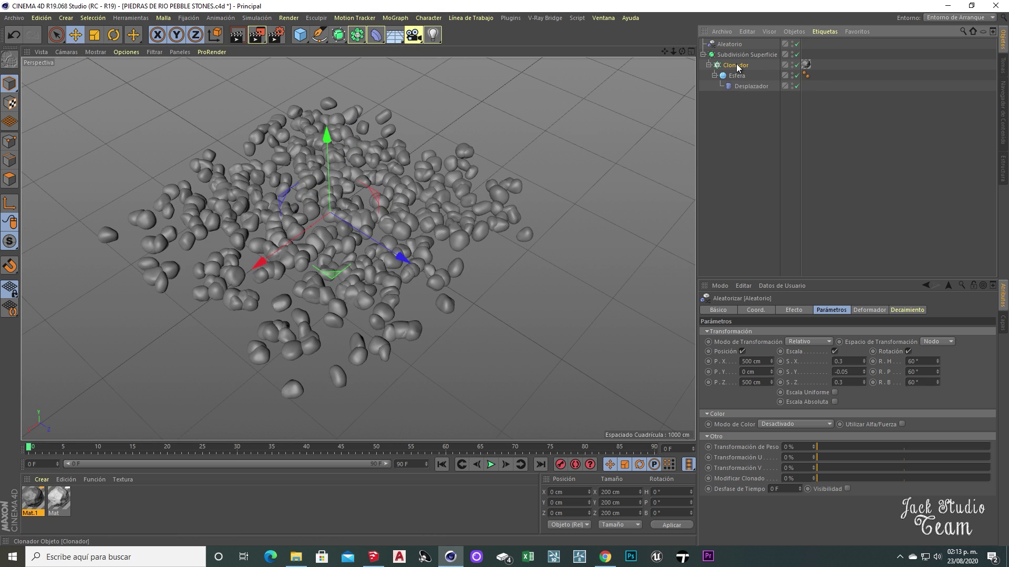
{"action": "left_click_drag", "start_coordinate": [424, 276], "coordinate": [402, 258]}
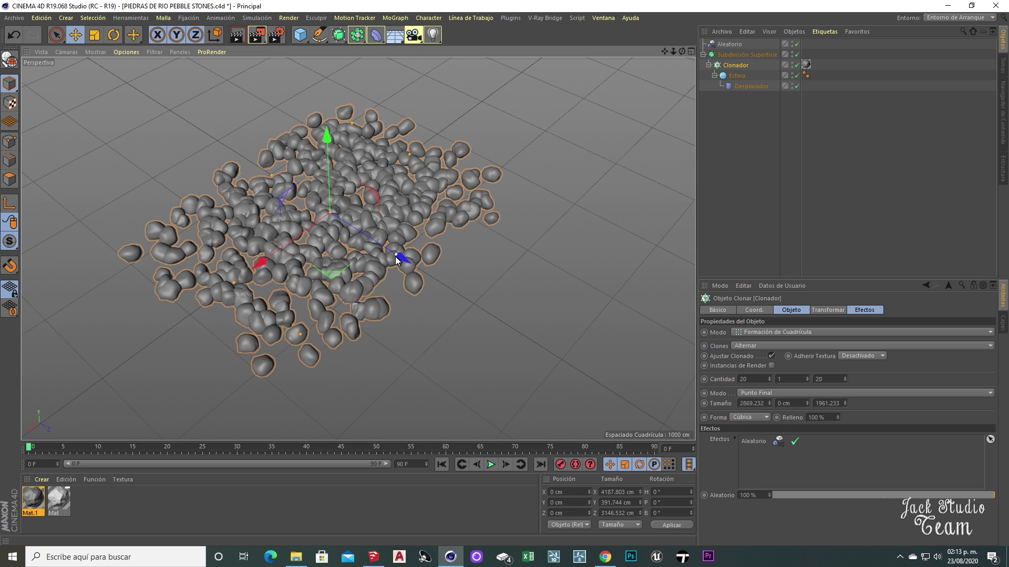
{"action": "left_click_drag", "start_coordinate": [234, 284], "coordinate": [191, 259]}
{"action": "middle_click_drag", "start_coordinate": [191, 260], "coordinate": [236, 291], "text": "alt"}
{"action": "left_click_drag", "start_coordinate": [242, 295], "coordinate": [341, 315], "text": "alt"}
{"action": "middle_click_drag", "start_coordinate": [529, 297], "coordinate": [416, 310], "text": "alt"}
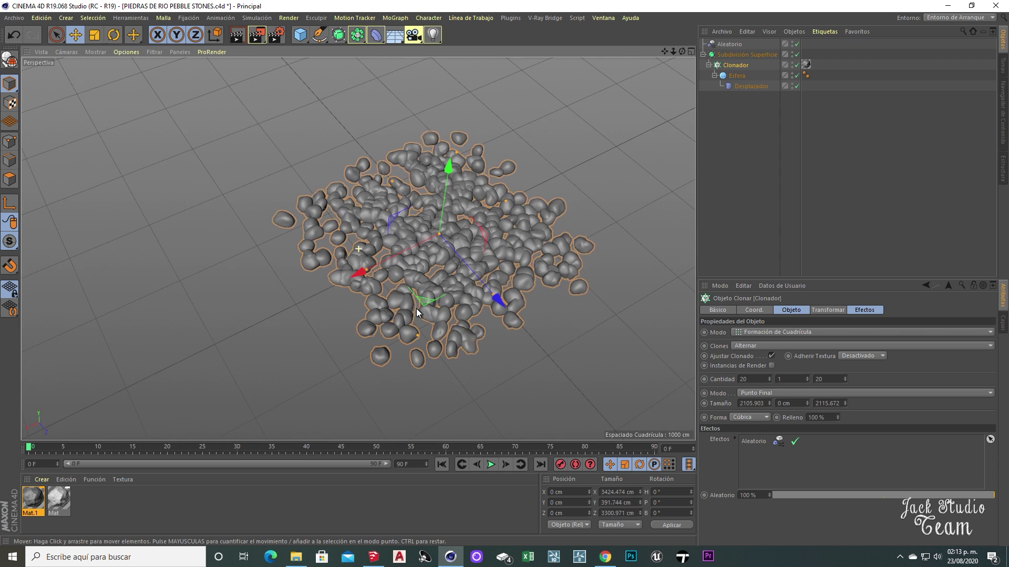
{"action": "left_click_drag", "start_coordinate": [364, 269], "coordinate": [375, 290]}
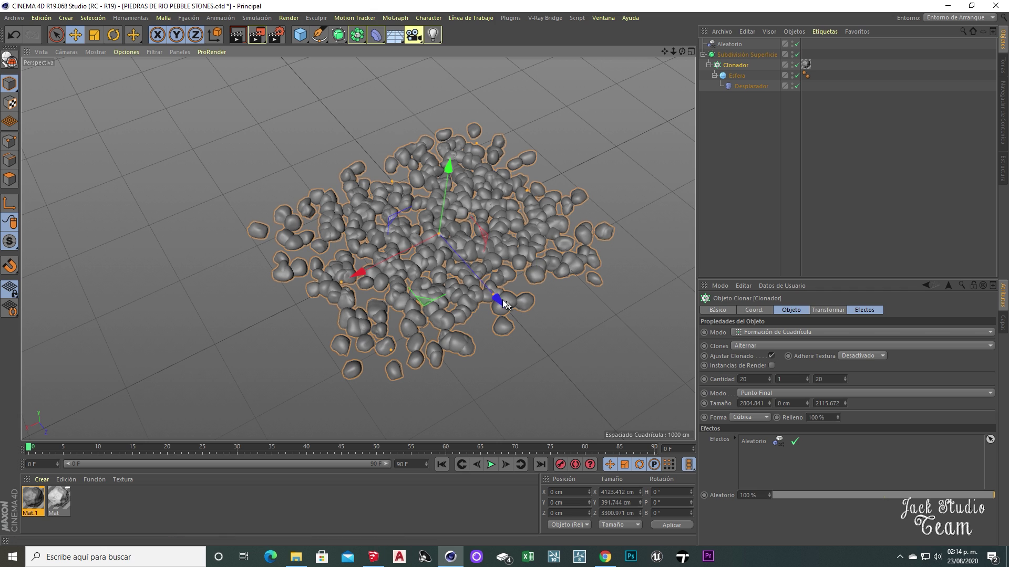
{"action": "left_click_drag", "start_coordinate": [508, 310], "coordinate": [506, 308]}
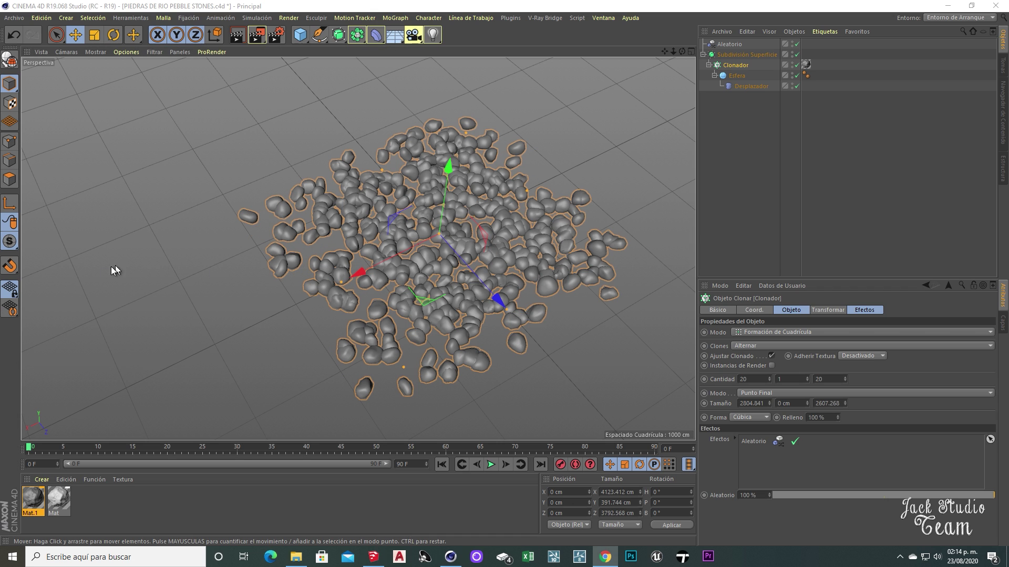
{"action": "left_click", "coordinate": [541, 319]}
Add a Push Apart effector to the cloner and switch it off and on again to compare the stone spacing
{"action": "scroll", "coordinate": [464, 315], "scroll_direction": "up", "scroll_amount": 1}
{"action": "middle_click_drag", "start_coordinate": [404, 289], "coordinate": [356, 286], "text": "alt"}
{"action": "scroll", "coordinate": [356, 286], "scroll_direction": "up", "scroll_amount": 1}
{"action": "left_click", "coordinate": [395, 18]}
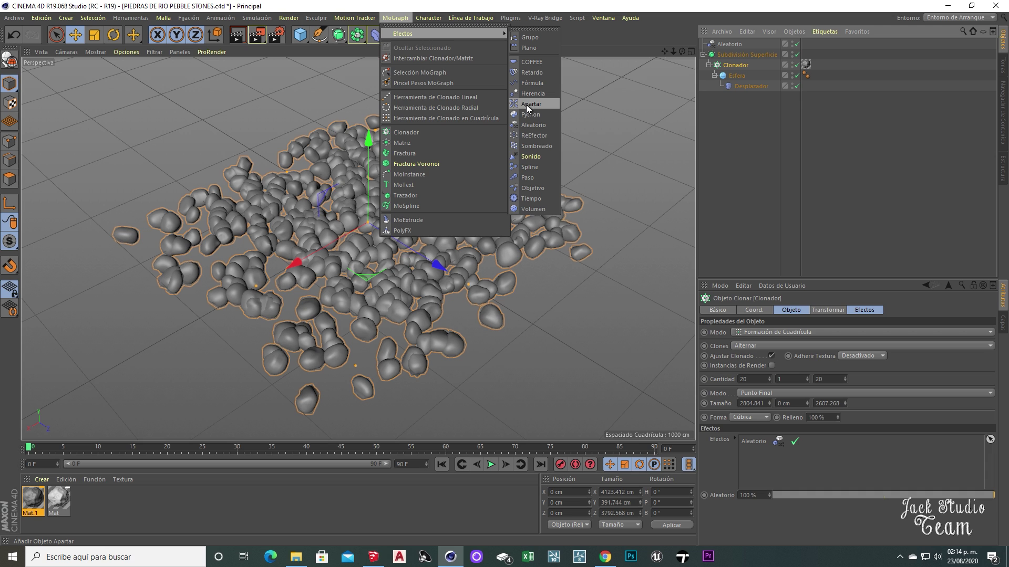
{"action": "left_click", "coordinate": [529, 105]}
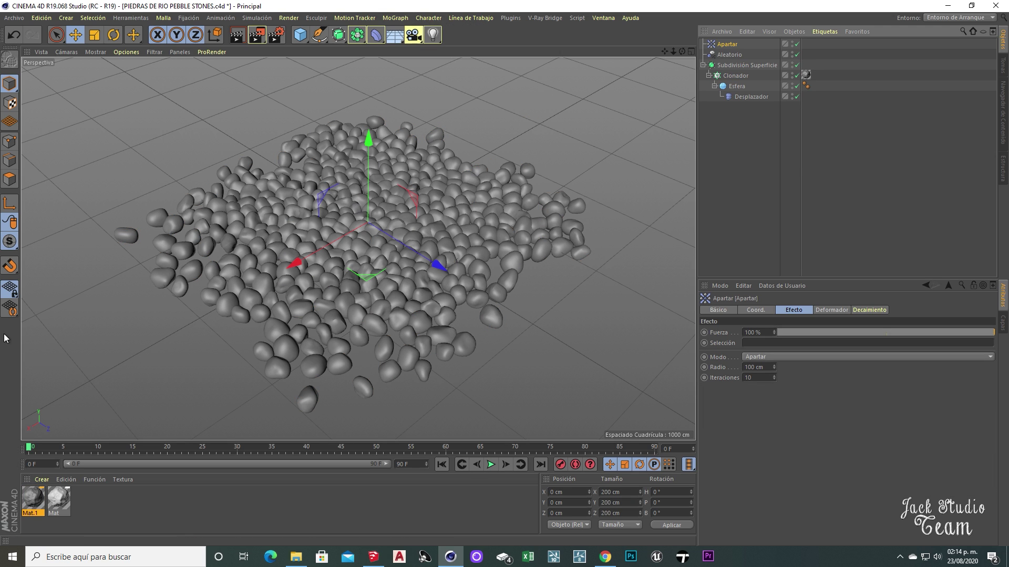
{"action": "left_click", "coordinate": [797, 44]}
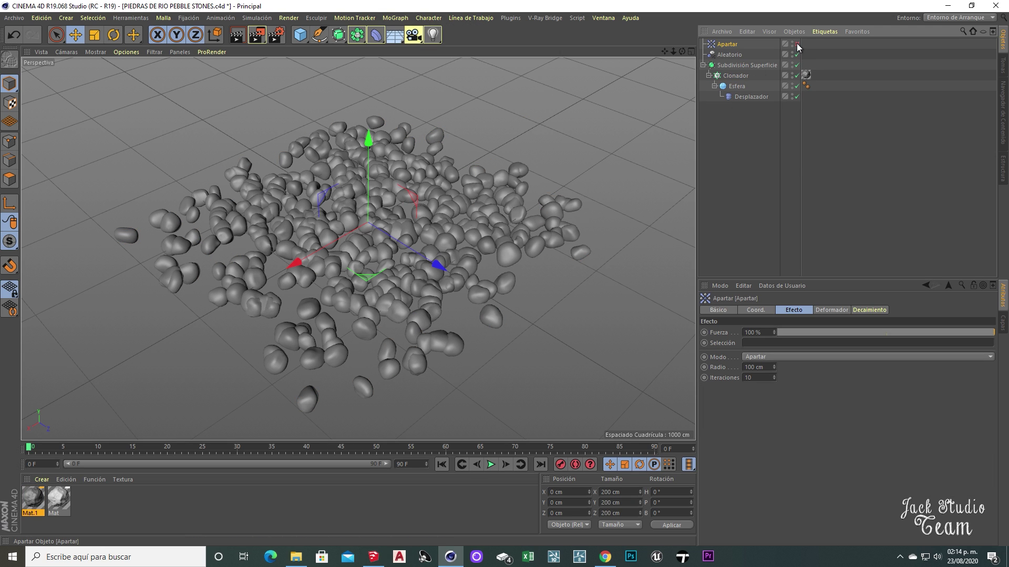
{"action": "left_click", "coordinate": [797, 44]}
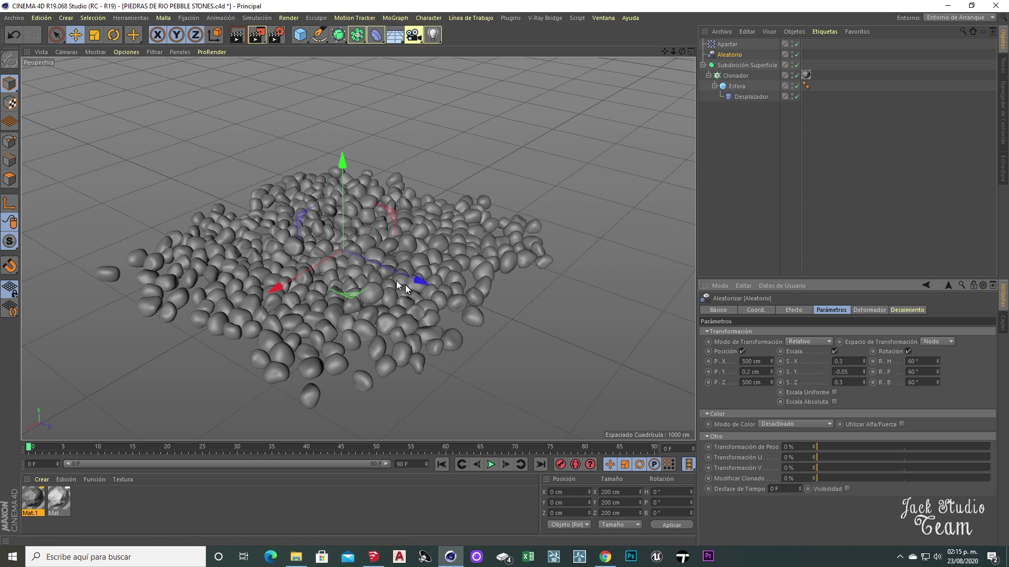
Set the Random effector's Y position variation to 0.4 cm
{"action": "scroll", "coordinate": [390, 277], "scroll_direction": "up", "scroll_amount": 3}
{"action": "left_click_drag", "start_coordinate": [426, 271], "coordinate": [325, 223], "text": "alt"}
{"action": "left_click_drag", "start_coordinate": [761, 371], "coordinate": [671, 364]}
{"action": "type", "text": "0.4"}
{"action": "key", "text": "Return"}
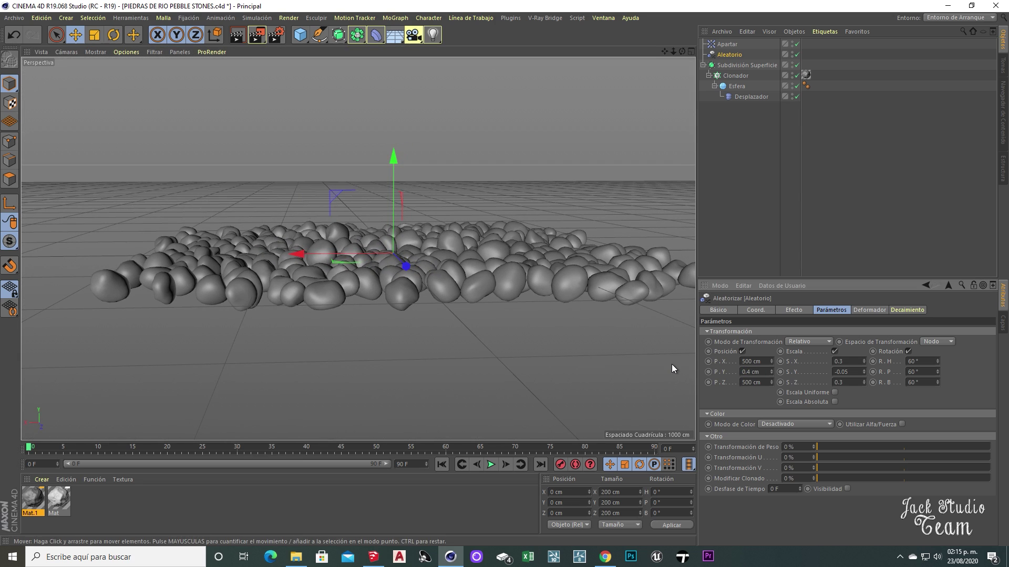
Enlarge the cloner's grid freehand to about 3350 cm along X and 3248 cm along Z, and deselect it
{"action": "left_click_drag", "start_coordinate": [512, 292], "coordinate": [399, 326], "text": "alt"}
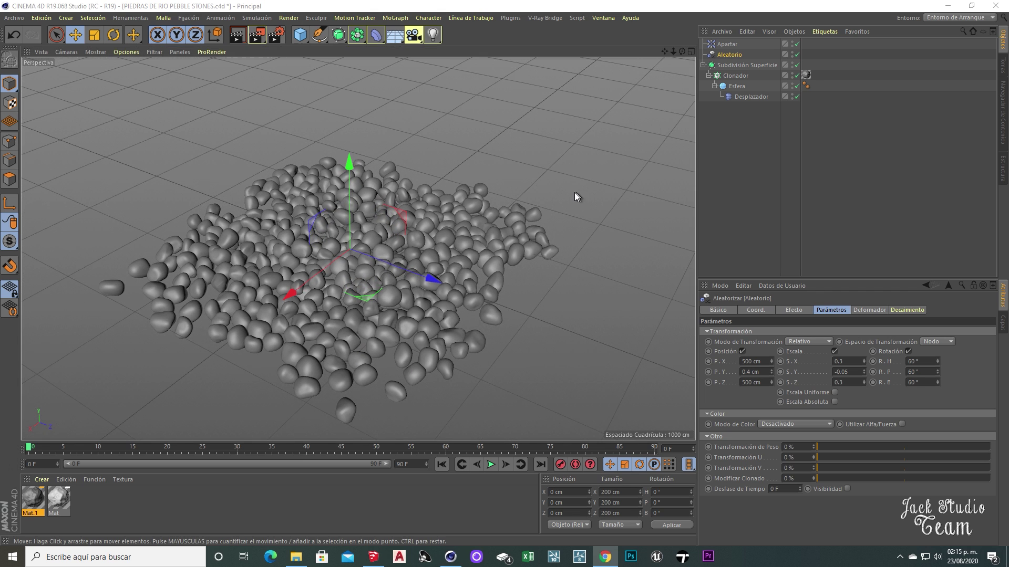
{"action": "left_click", "coordinate": [741, 75]}
{"action": "left_click_drag", "start_coordinate": [460, 290], "coordinate": [490, 301]}
{"action": "left_click_drag", "start_coordinate": [260, 318], "coordinate": [313, 208]}
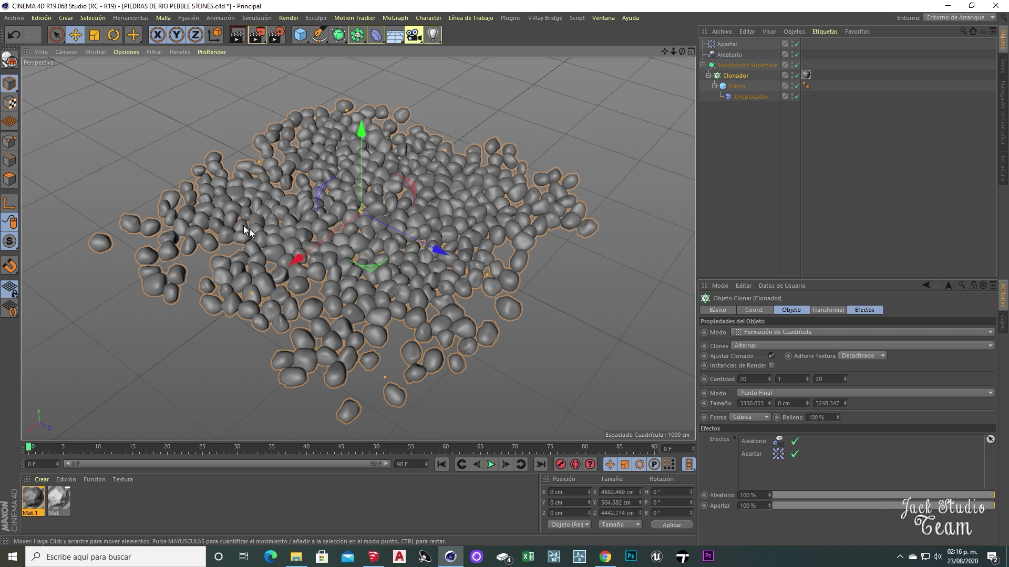
{"action": "left_click_drag", "start_coordinate": [260, 177], "coordinate": [384, 306], "text": "alt"}
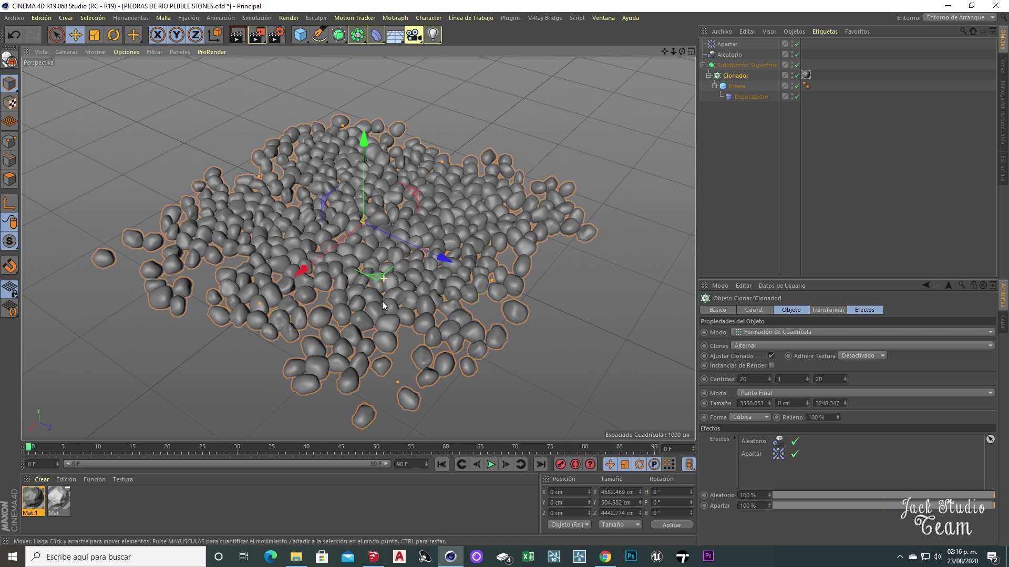
{"action": "left_click", "coordinate": [285, 355]}
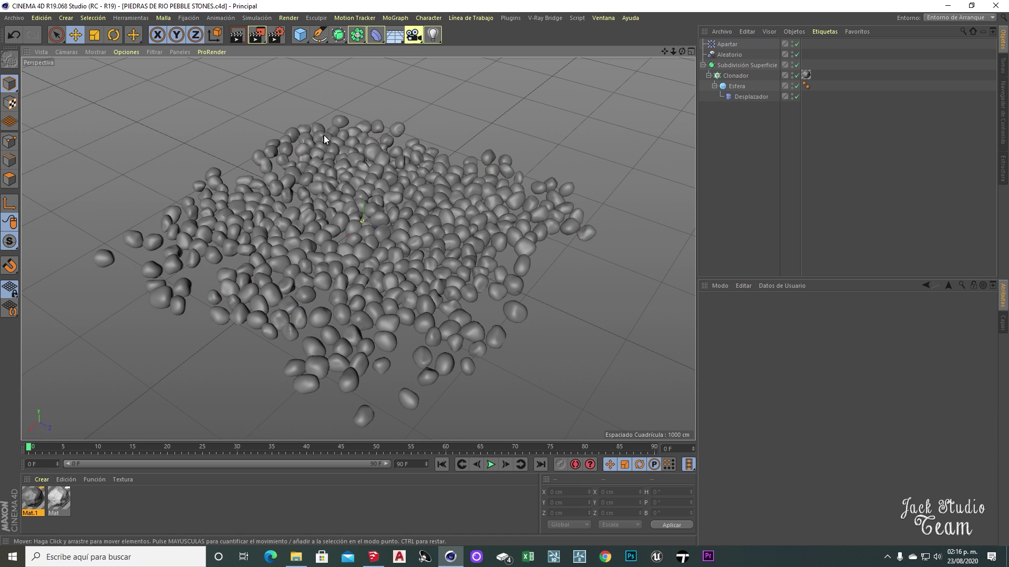
Export the pebble bed in centimetres to 3D Studio format under the name PIEDRAS DE RIO PEBBLE STONES tutorial
{"action": "mouse_move", "coordinate": [379, 293]}
{"action": "left_mouse_down", "text": "alt"}
{"action": "mouse_move", "coordinate": [377, 253]}
{"action": "mouse_move", "coordinate": [337, 257]}
{"action": "mouse_move", "coordinate": [418, 286]}
{"action": "mouse_move", "coordinate": [396, 304]}
{"action": "left_mouse_up", "text": "alt"}
{"action": "left_click", "coordinate": [728, 66]}
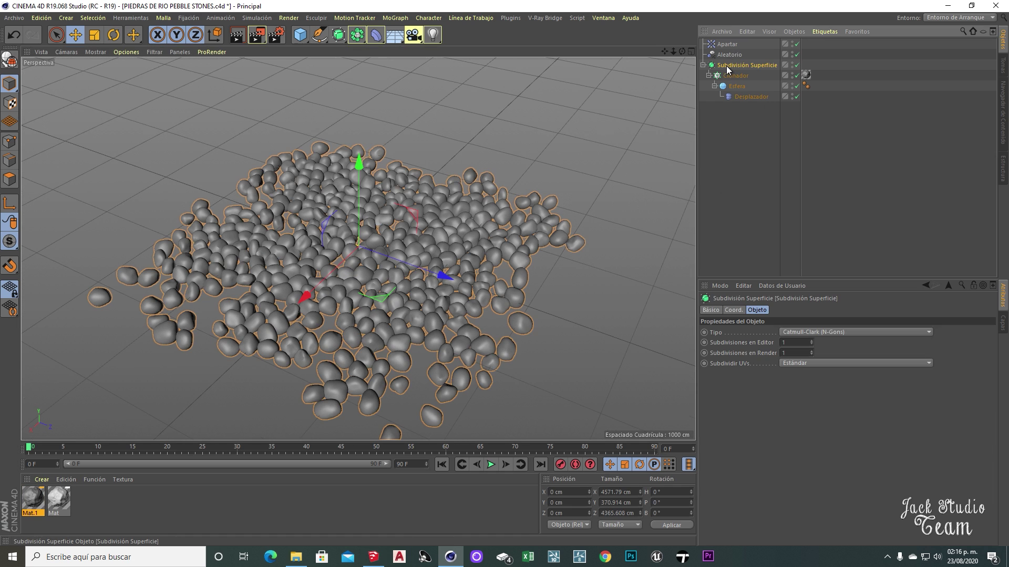
{"action": "left_click", "coordinate": [6, 18]}
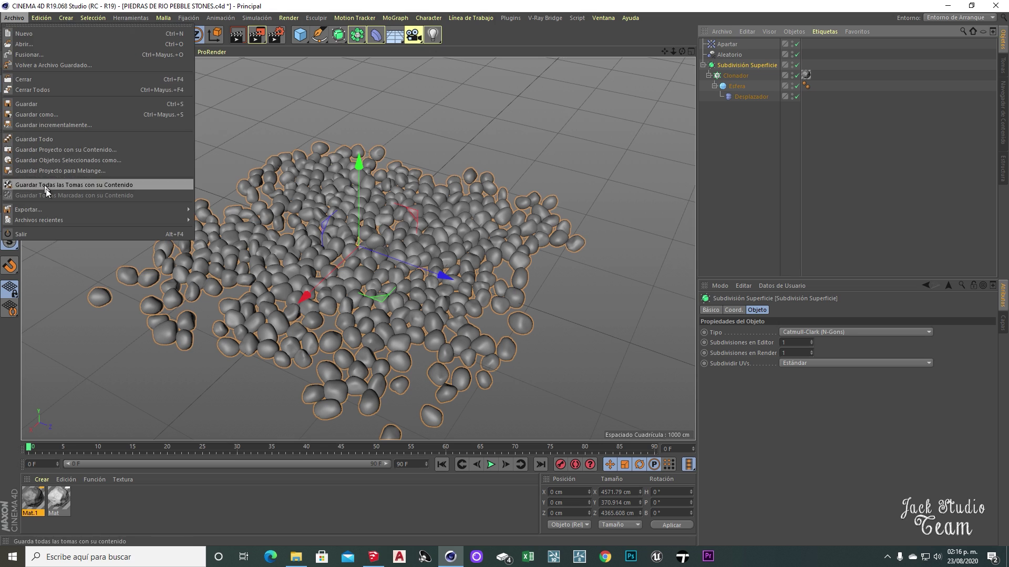
{"action": "mouse_move", "coordinate": [64, 208]}
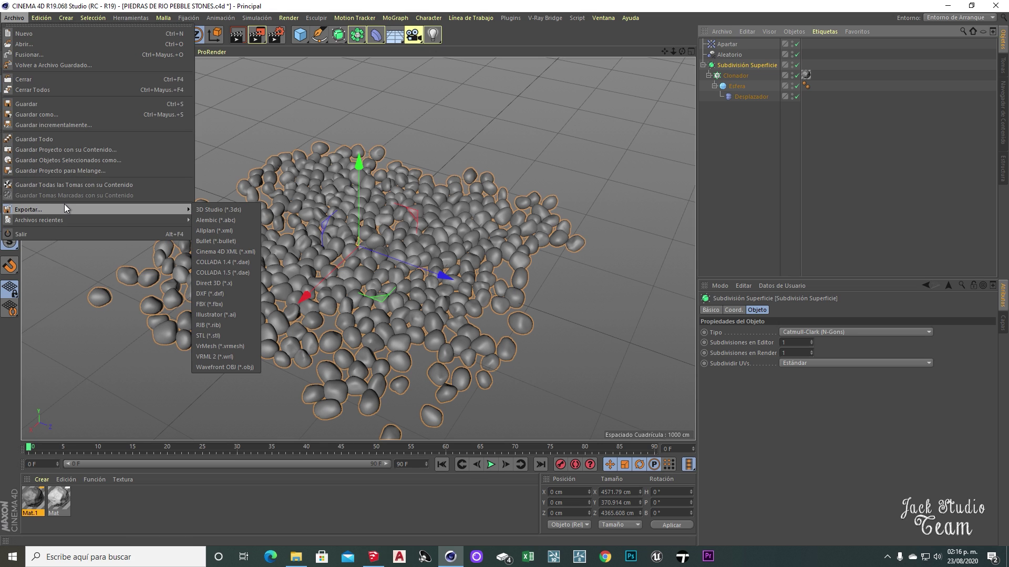
{"action": "left_click", "coordinate": [219, 210]}
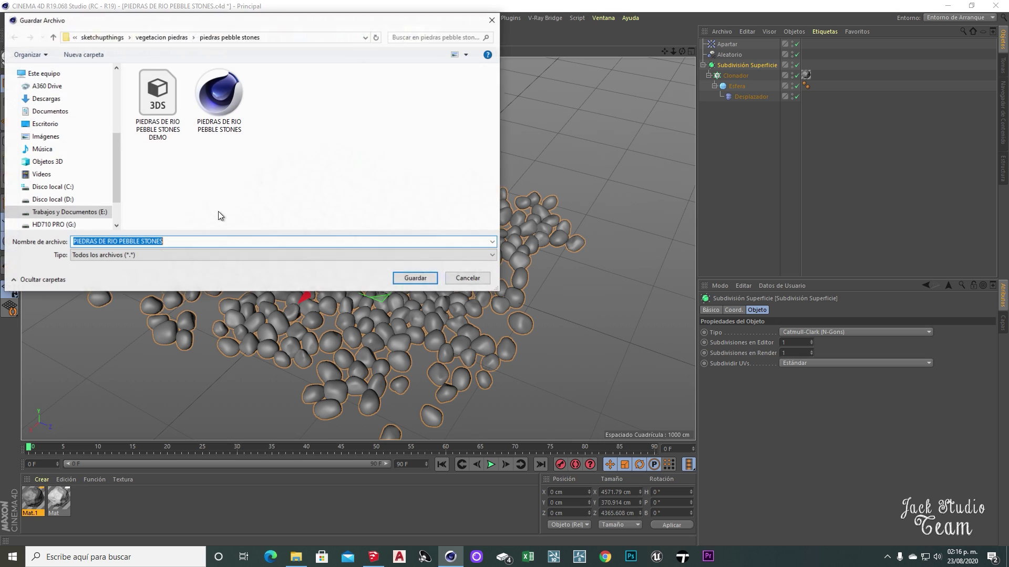
{"action": "left_click", "coordinate": [163, 242]}
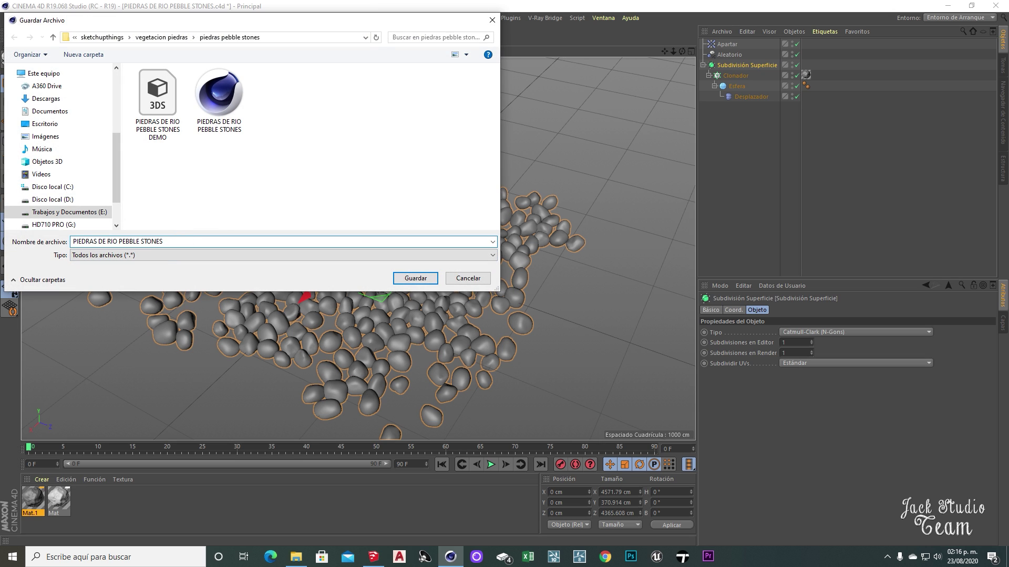
{"action": "left_click", "coordinate": [415, 278]}
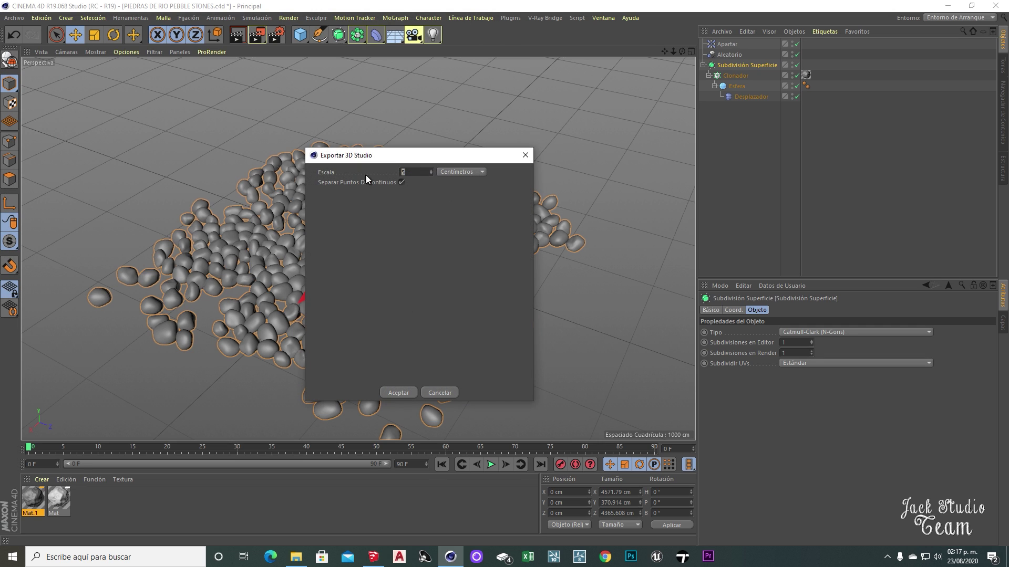
{"action": "left_click", "coordinate": [399, 393]}
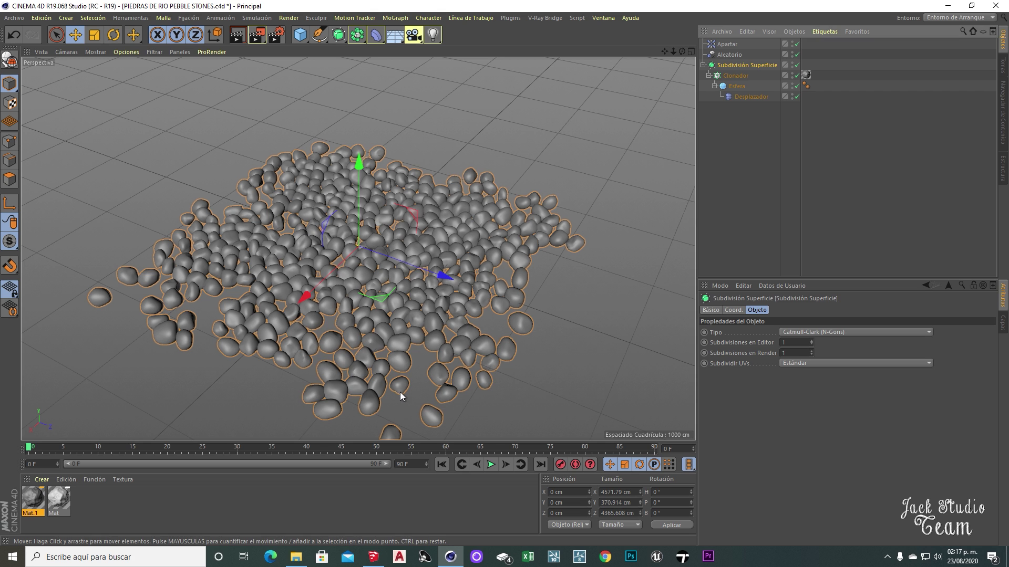
Switch to the blank model in SketchUp and change its edge style display
{"action": "right_click", "coordinate": [376, 558]}
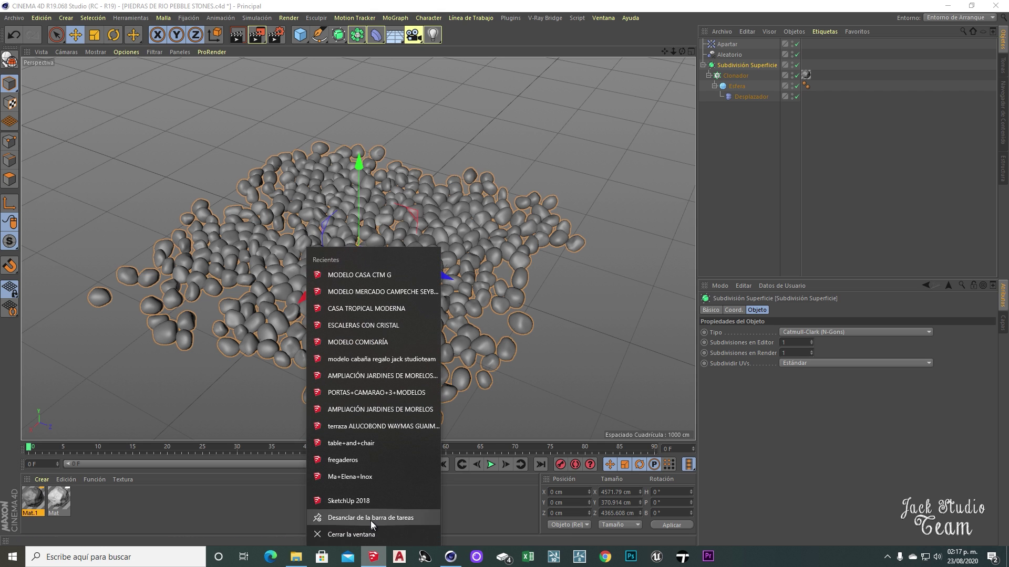
{"action": "left_click", "coordinate": [372, 530]}
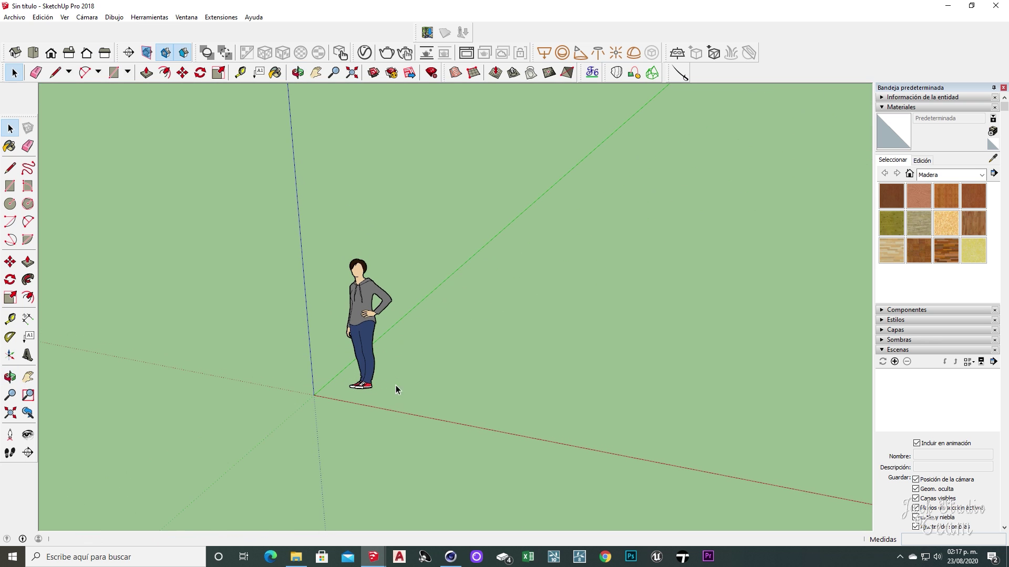
{"action": "left_click", "coordinate": [65, 16]}
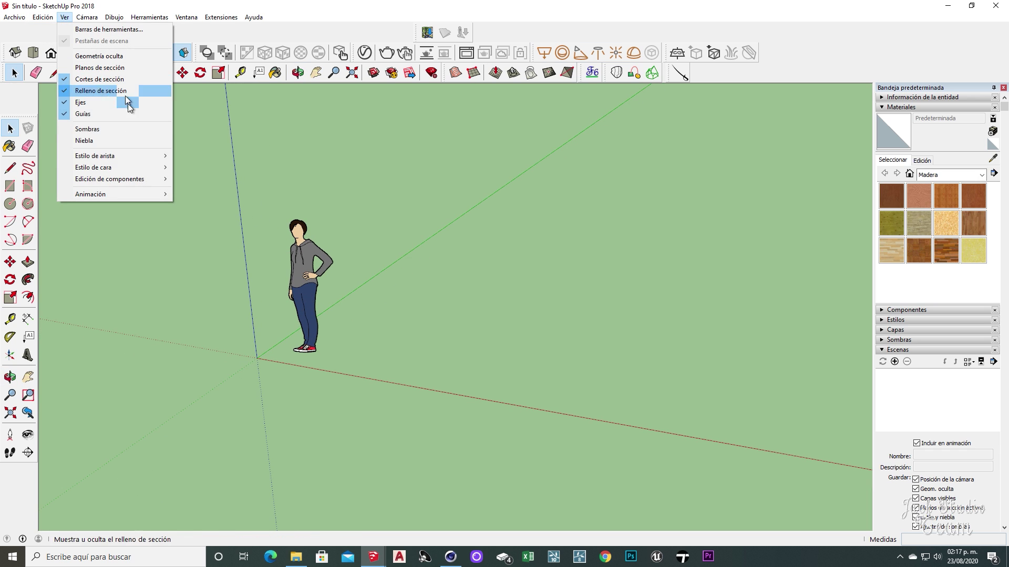
{"action": "mouse_move", "coordinate": [157, 156]}
{"action": "left_click", "coordinate": [223, 181]}
{"action": "middle_click_drag", "start_coordinate": [320, 273], "coordinate": [245, 327]}
{"action": "scroll", "coordinate": [256, 327], "scroll_direction": "up", "scroll_amount": 2}
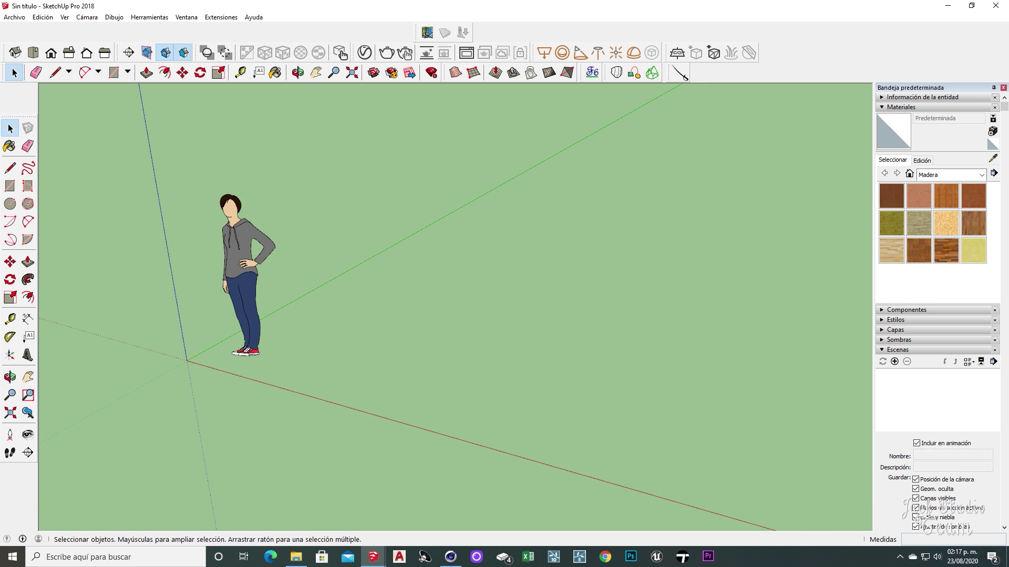
Import the 3DS file PIEDRAS DE RIO PEBBLE STONES tutorial and place it at the axes origin
{"action": "left_click", "coordinate": [14, 16]}
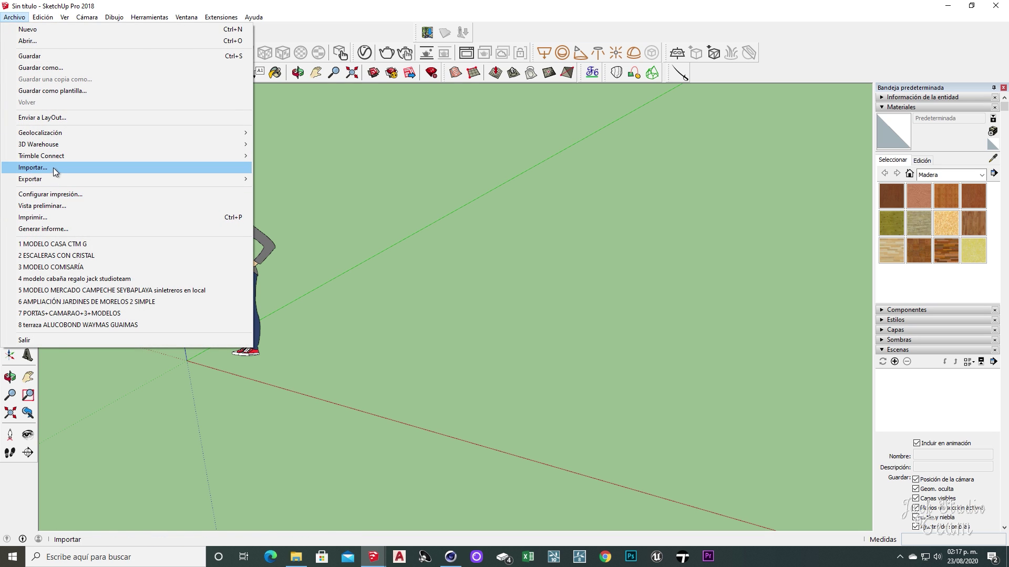
{"action": "left_click", "coordinate": [32, 167]}
{"action": "left_click", "coordinate": [555, 225]}
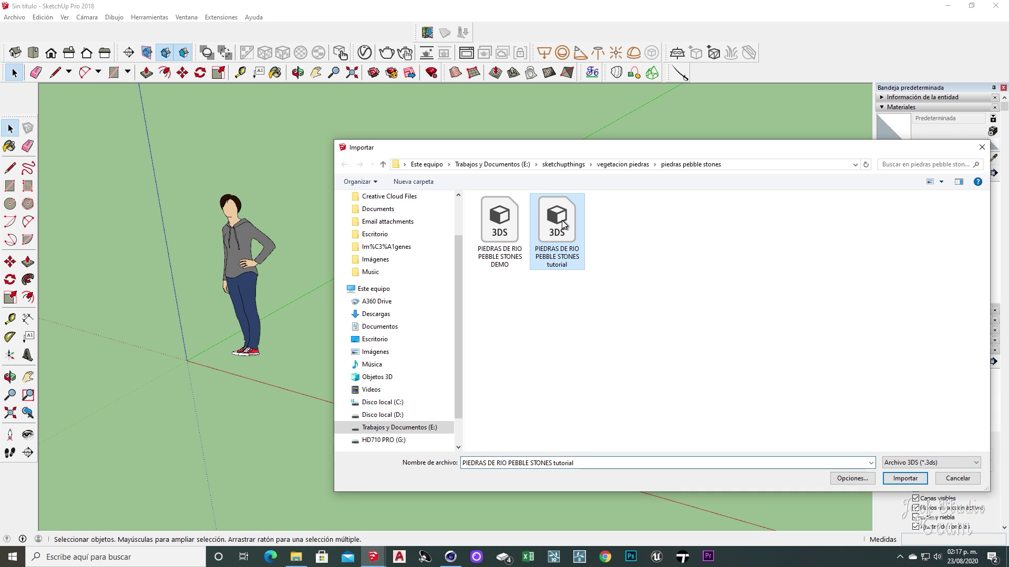
{"action": "left_click", "coordinate": [904, 478]}
{"action": "left_click", "coordinate": [546, 342]}
{"action": "left_click", "coordinate": [189, 372]}
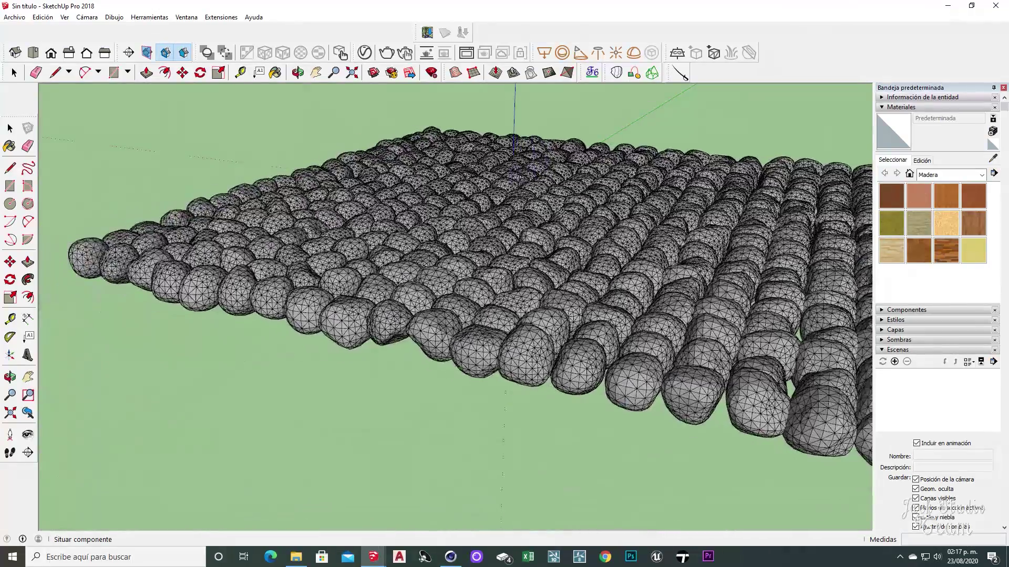
Scale the imported stone bed uniformly to about 0.18 and move it back beside the scale figure
{"action": "middle_click_drag", "start_coordinate": [513, 247], "coordinate": [536, 284]}
{"action": "scroll", "coordinate": [536, 283], "scroll_direction": "down", "scroll_amount": 3}
{"action": "middle_click_drag", "start_coordinate": [543, 244], "coordinate": [439, 259], "text": "shift"}
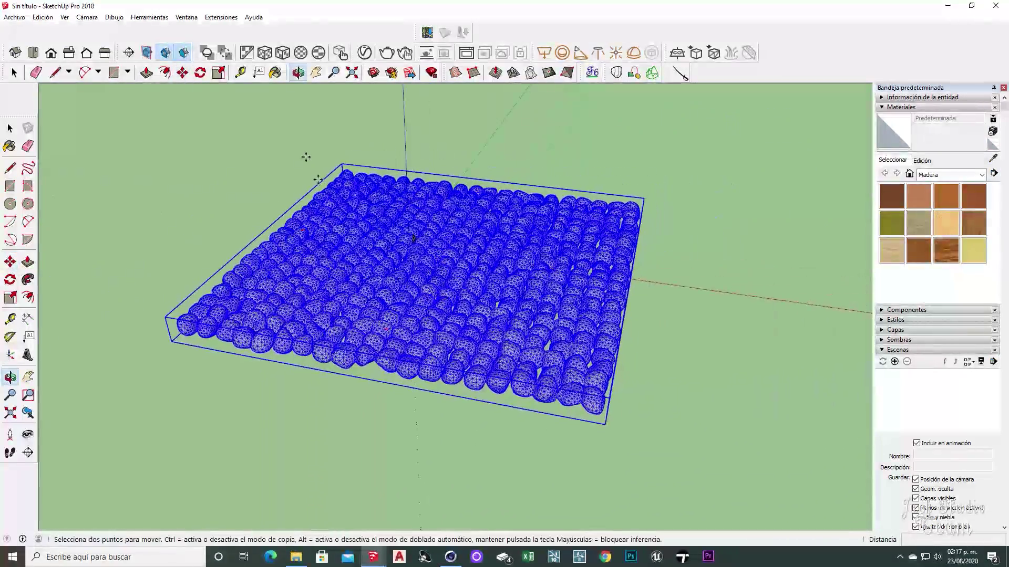
{"action": "left_click", "coordinate": [350, 165]}
{"action": "scroll", "coordinate": [491, 378], "scroll_direction": "down", "scroll_amount": 5}
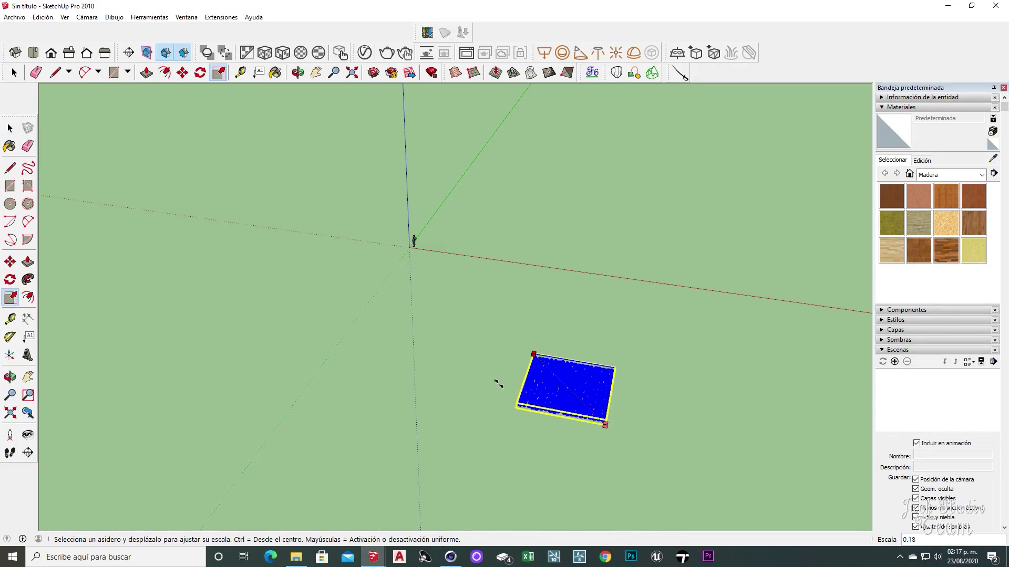
{"action": "left_click", "coordinate": [419, 262]}
{"action": "scroll", "coordinate": [420, 257], "scroll_direction": "up", "scroll_amount": 8}
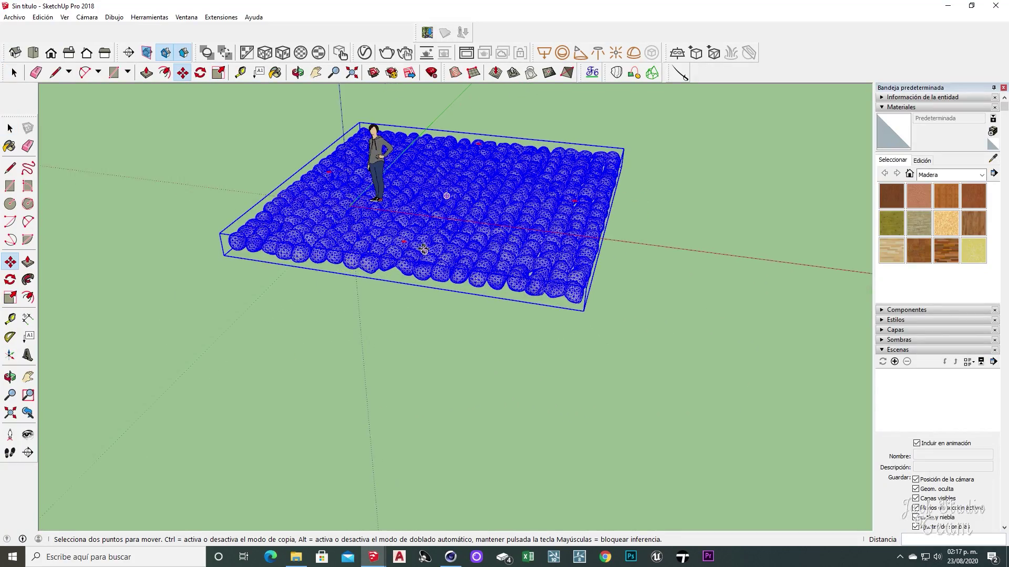
Scale the stone bed down further and move it by its corner to the axes origin
{"action": "middle_click_drag", "start_coordinate": [325, 199], "coordinate": [325, 323], "text": "shift"}
{"action": "key", "text": "s"}
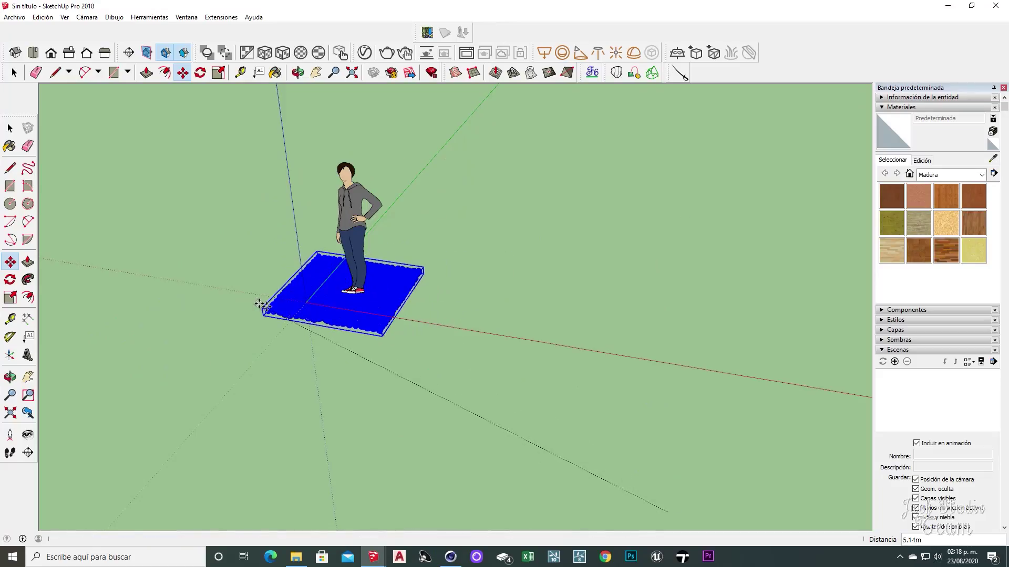
{"action": "left_click", "coordinate": [261, 305]}
{"action": "key", "text": "space"}
{"action": "scroll", "coordinate": [336, 302], "scroll_direction": "up", "scroll_amount": 4}
{"action": "left_click", "coordinate": [355, 250]}
Deselect the imported stone bed and examine its stone arrangement from above and around
{"action": "scroll", "coordinate": [352, 247], "scroll_direction": "up", "scroll_amount": 3}
{"action": "middle_click_drag", "start_coordinate": [352, 247], "coordinate": [339, 346]}
{"action": "scroll", "coordinate": [352, 333], "scroll_direction": "down", "scroll_amount": 3}
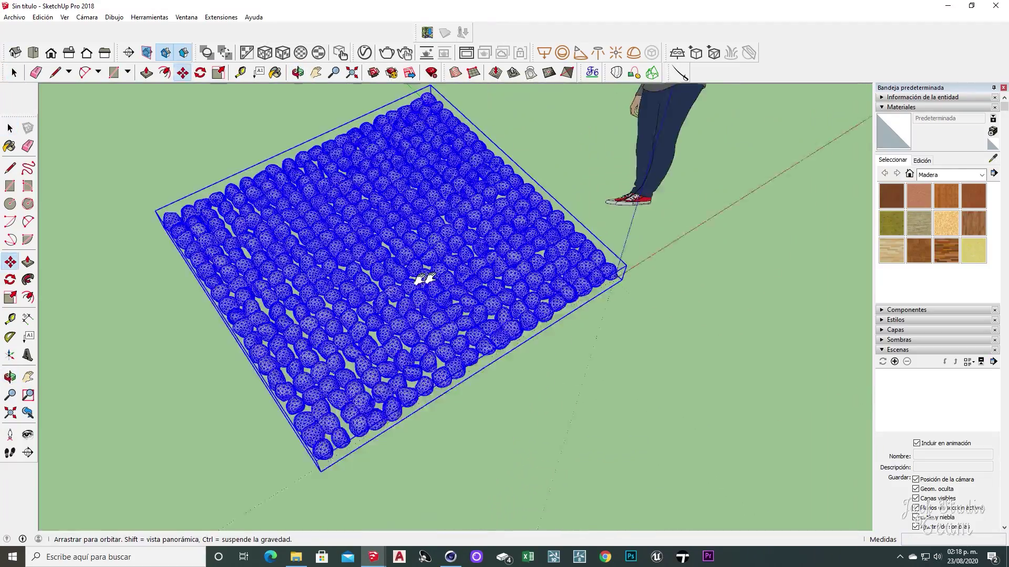
{"action": "middle_click_drag", "start_coordinate": [423, 279], "coordinate": [341, 284]}
{"action": "key", "text": "space"}
{"action": "scroll", "coordinate": [499, 287], "scroll_direction": "up", "scroll_amount": 3}
{"action": "left_click", "coordinate": [792, 270]}
{"action": "middle_click_drag", "start_coordinate": [525, 227], "coordinate": [506, 237]}
{"action": "scroll", "coordinate": [483, 226], "scroll_direction": "down", "scroll_amount": 4}
{"action": "scroll", "coordinate": [506, 237], "scroll_direction": "up", "scroll_amount": 5}
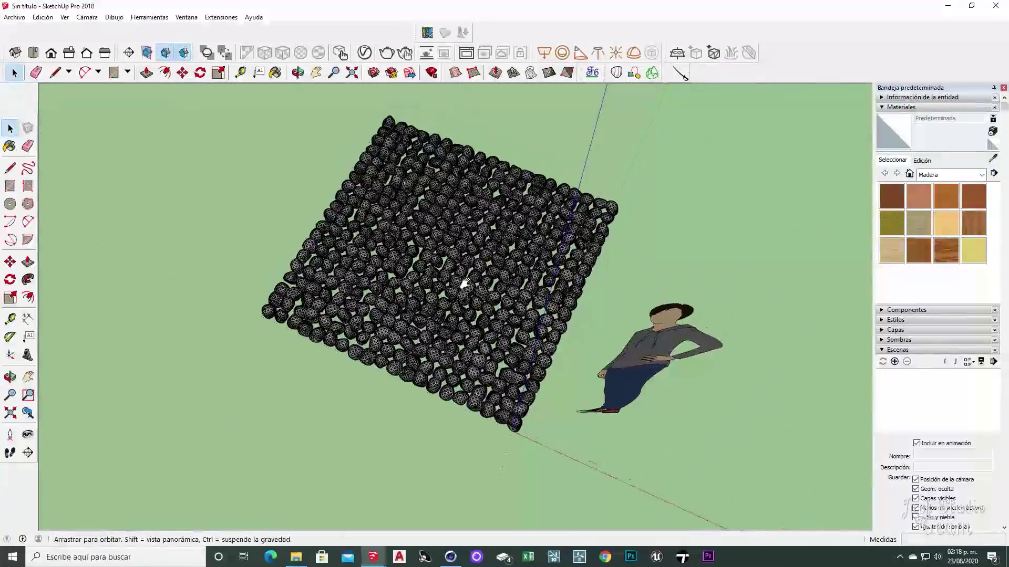
Switch to Cinema 4D and turn the Push Apart effector off and on to compare the arrangement with the import
{"action": "left_click", "coordinate": [447, 555]}
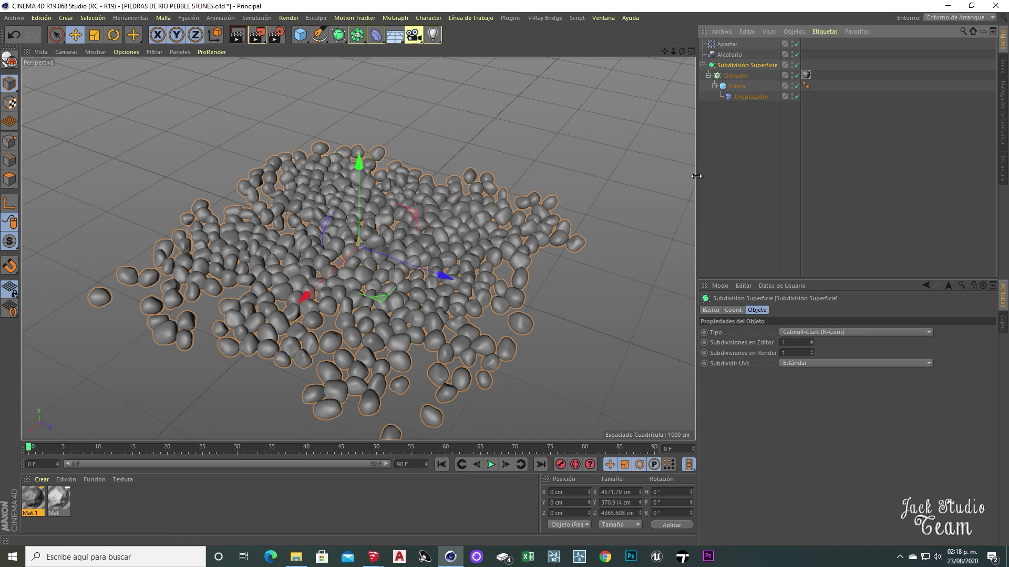
{"action": "left_click", "coordinate": [797, 57]}
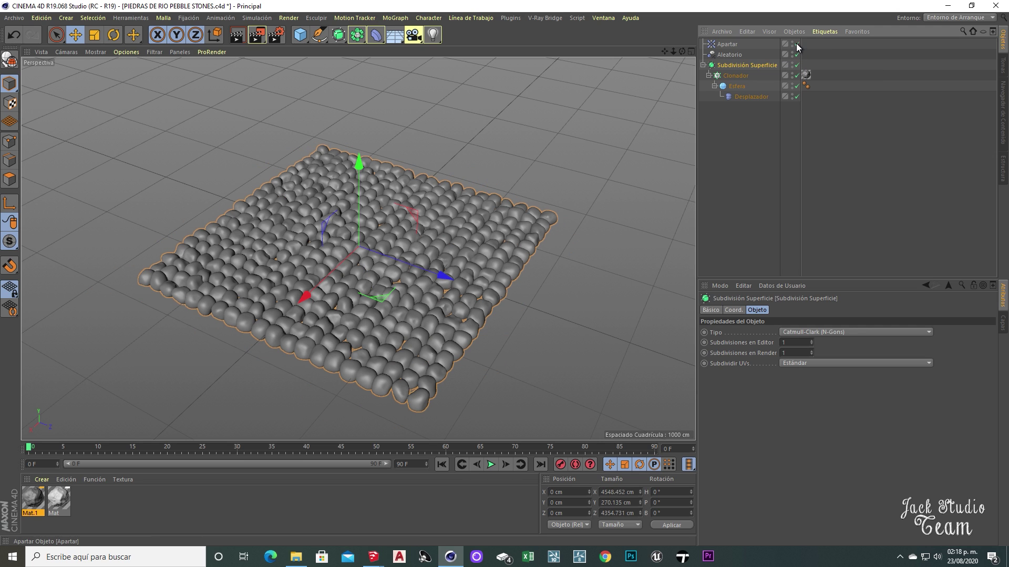
{"action": "left_click", "coordinate": [797, 45]}
{"action": "left_click_drag", "start_coordinate": [282, 240], "coordinate": [405, 290], "text": "alt"}
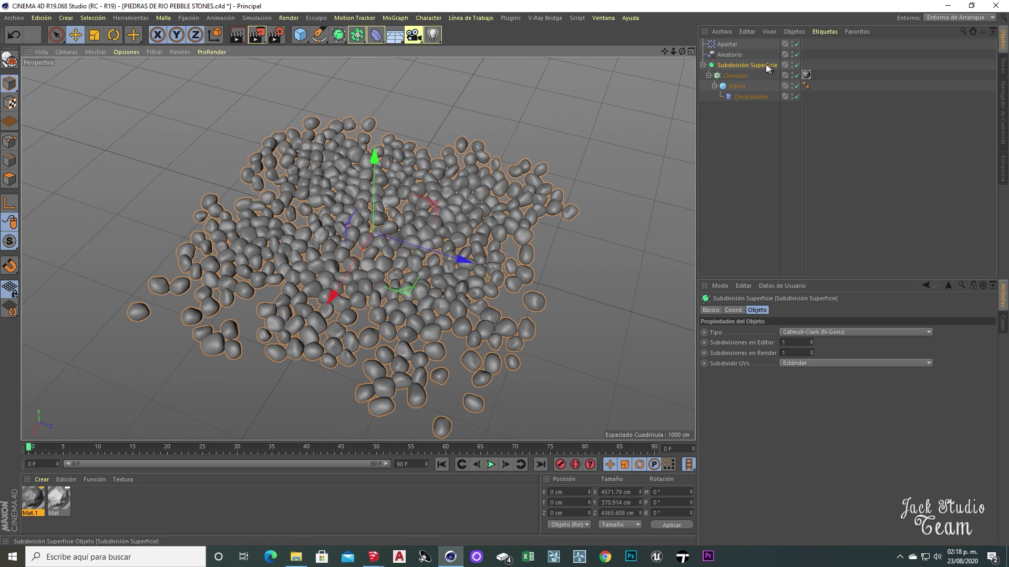
Select only the stones' Subdivision Surface object and make it editable to convert the clones to polygon objects
{"action": "left_click", "coordinate": [731, 46]}
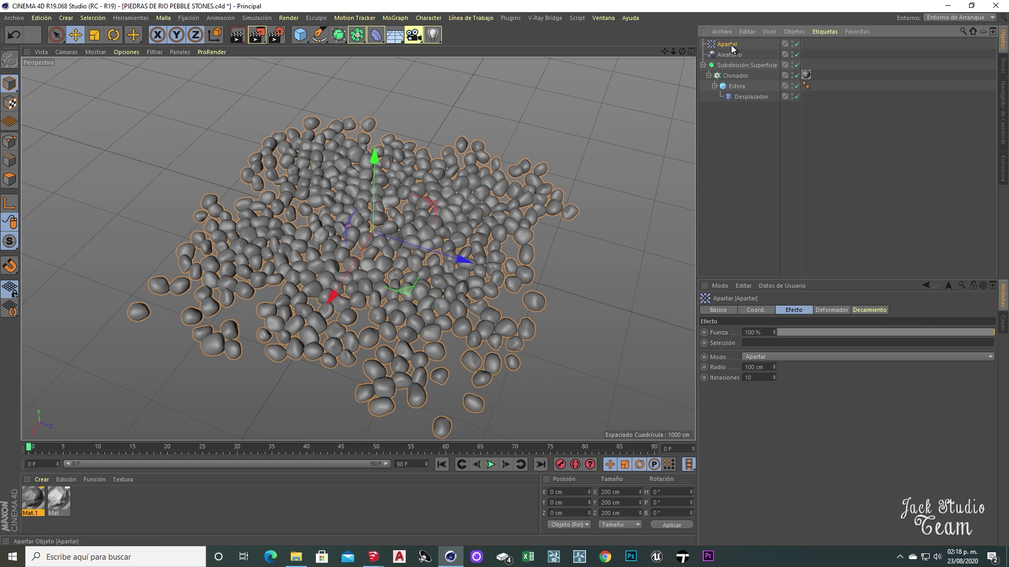
{"action": "left_click", "coordinate": [743, 99], "text": "shift"}
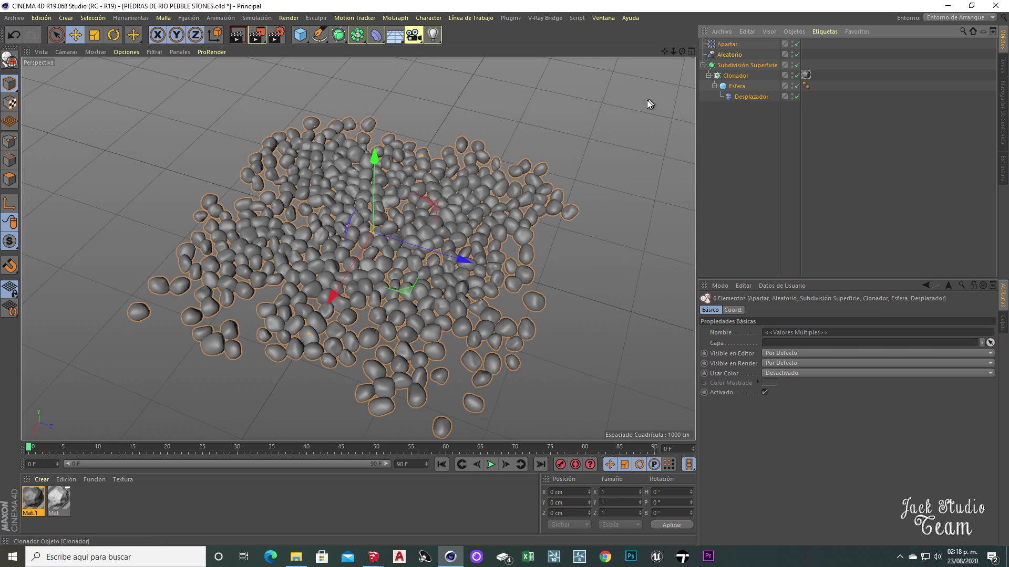
{"action": "left_click", "coordinate": [575, 148]}
{"action": "left_click", "coordinate": [412, 194]}
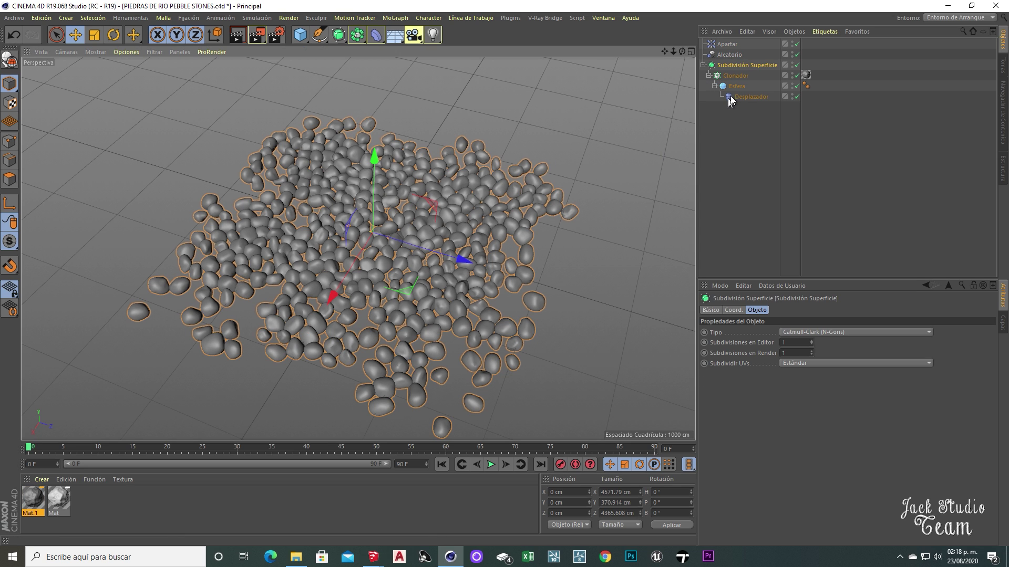
{"action": "left_click", "coordinate": [9, 63]}
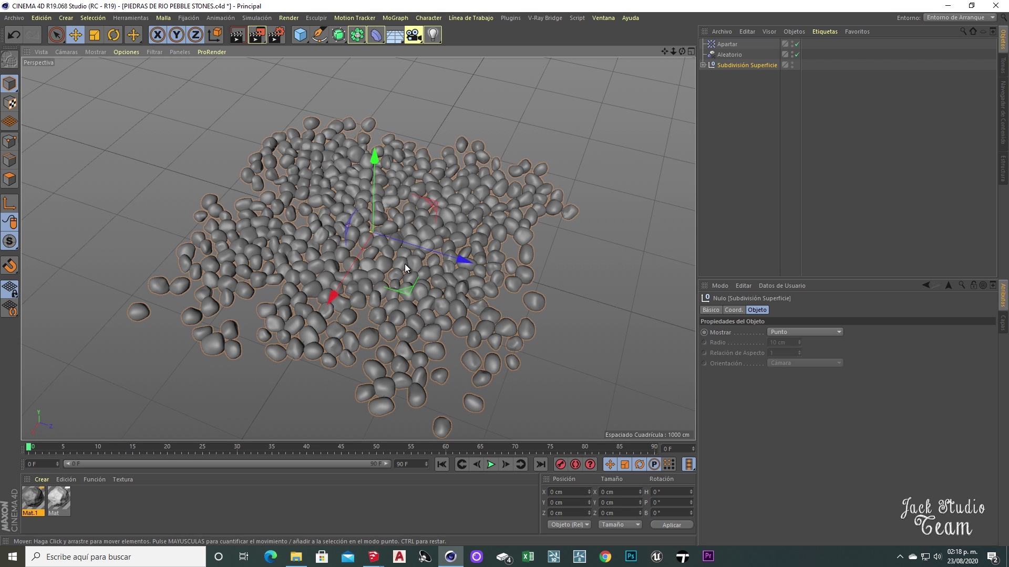
Try moving one of the converted stones near the front of the bed
{"action": "left_click_drag", "start_coordinate": [515, 241], "coordinate": [348, 319], "text": "alt"}
{"action": "left_click", "coordinate": [339, 301]}
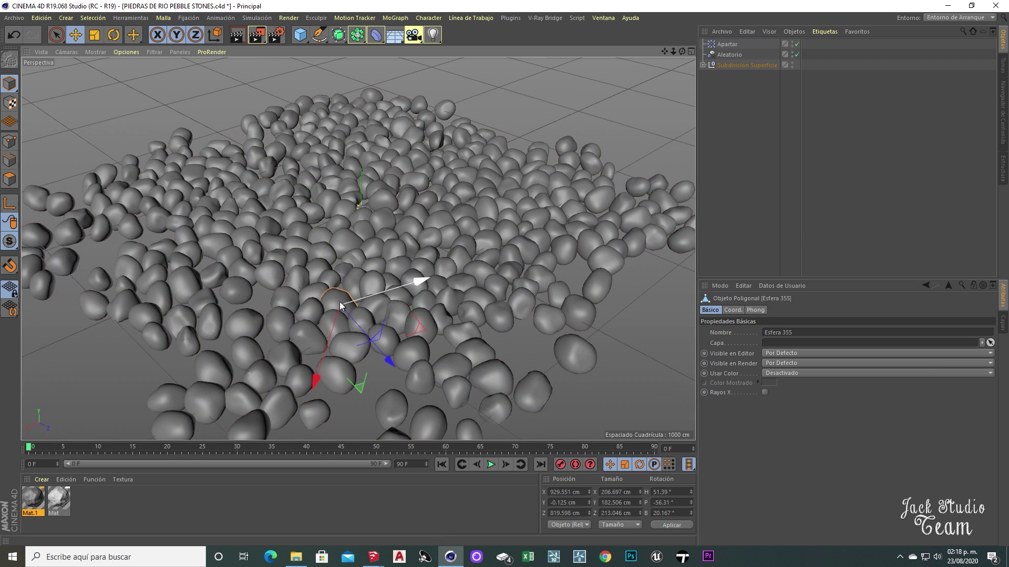
{"action": "left_click_drag", "start_coordinate": [404, 286], "coordinate": [407, 288]}
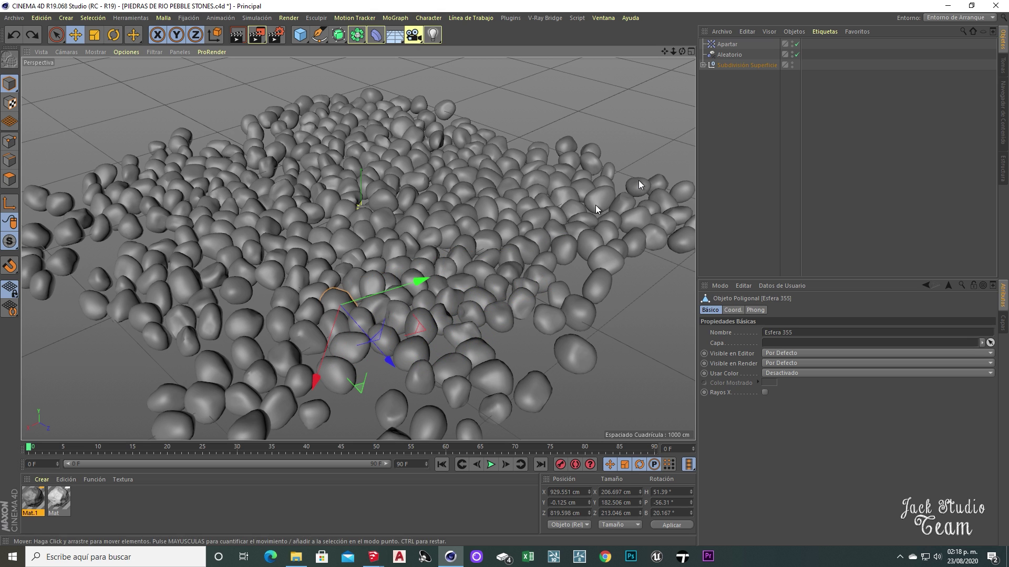
Toggle the Push Apart and Random effectors to check their influence on the converted stones
{"action": "left_click", "coordinate": [796, 45]}
{"action": "left_click", "coordinate": [796, 54]}
{"action": "left_click", "coordinate": [797, 44]}
Export the converted stones in centimetres to 3D Studio format, overwriting the PIEDRAS DE RIO PEBBLE STONES tutorial file
{"action": "scroll", "coordinate": [318, 265], "scroll_direction": "down", "scroll_amount": 3}
{"action": "left_click_drag", "start_coordinate": [260, 270], "coordinate": [315, 233], "text": "alt"}
{"action": "left_click", "coordinate": [7, 18]}
{"action": "mouse_move", "coordinate": [87, 213]}
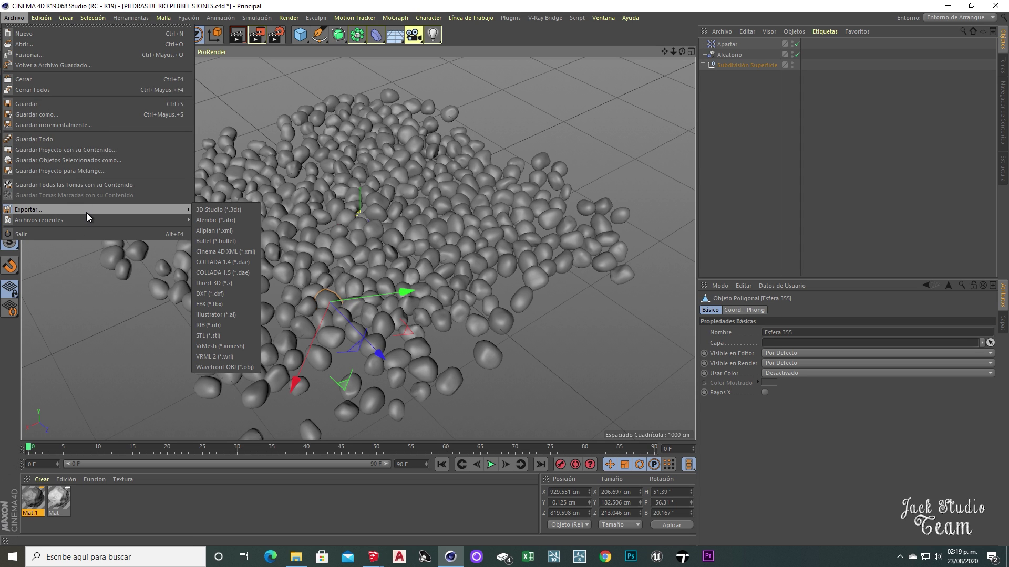
{"action": "left_click", "coordinate": [231, 210]}
{"action": "left_click", "coordinate": [415, 278]}
{"action": "left_click", "coordinate": [512, 286]}
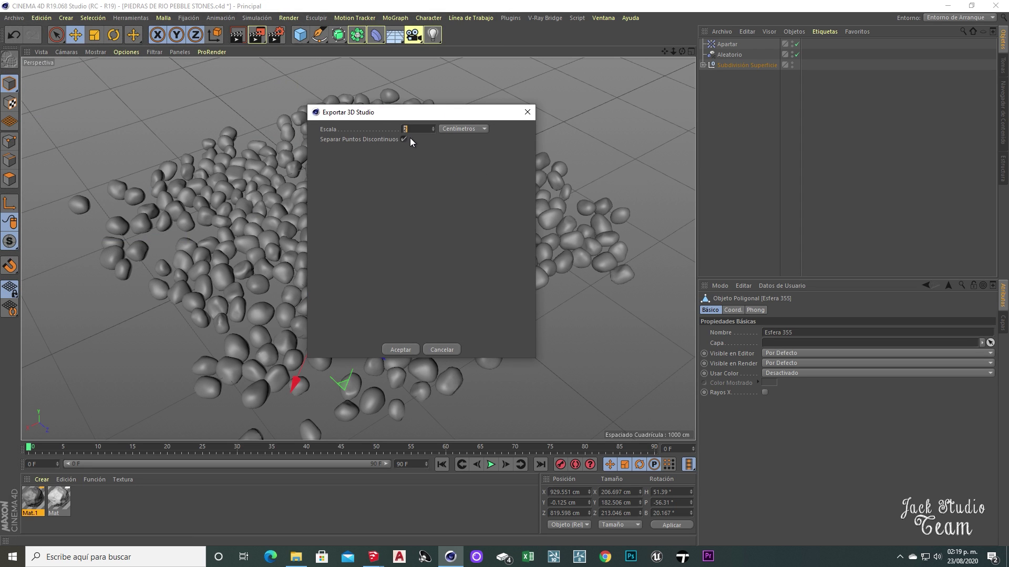
{"action": "left_click", "coordinate": [401, 350]}
Switch to SketchUp and delete the imported stone bed at the origin
{"action": "left_click", "coordinate": [373, 557]}
{"action": "left_click", "coordinate": [415, 525]}
{"action": "scroll", "coordinate": [364, 343], "scroll_direction": "down", "scroll_amount": 4}
{"action": "left_click", "coordinate": [372, 329]}
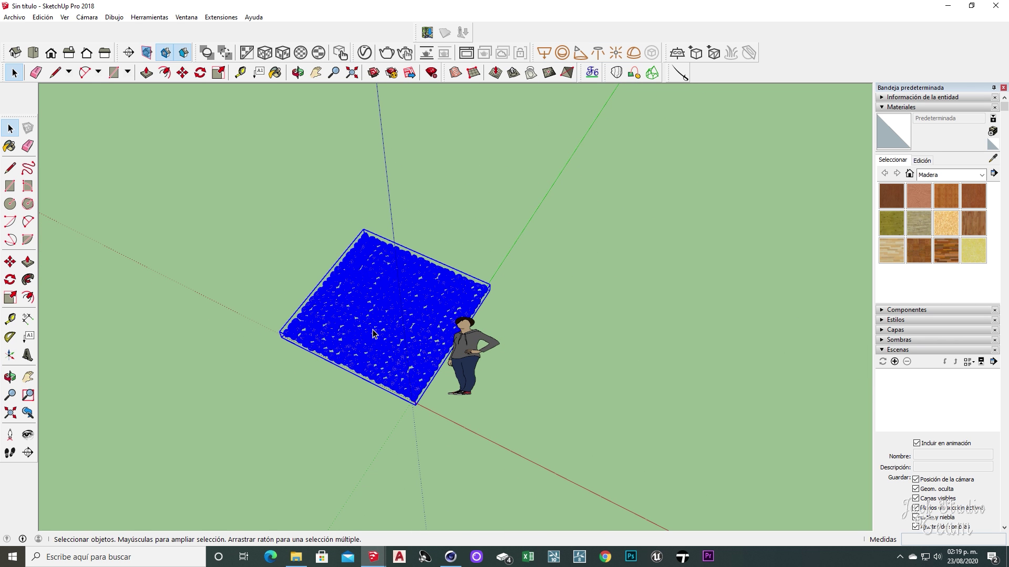
{"action": "key", "text": "Delete"}
{"action": "middle_click_drag", "start_coordinate": [374, 334], "coordinate": [345, 273]}
Import the 3DS file PIEDRAS DE RIO PEBBLE STONES tutorial into the empty model
{"action": "left_click", "coordinate": [14, 17]}
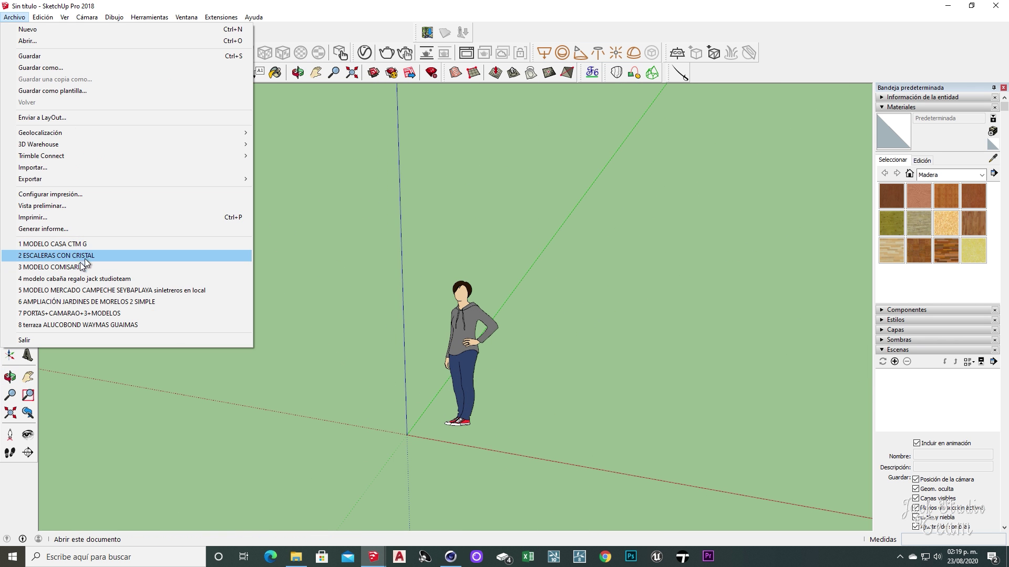
{"action": "left_click", "coordinate": [52, 167]}
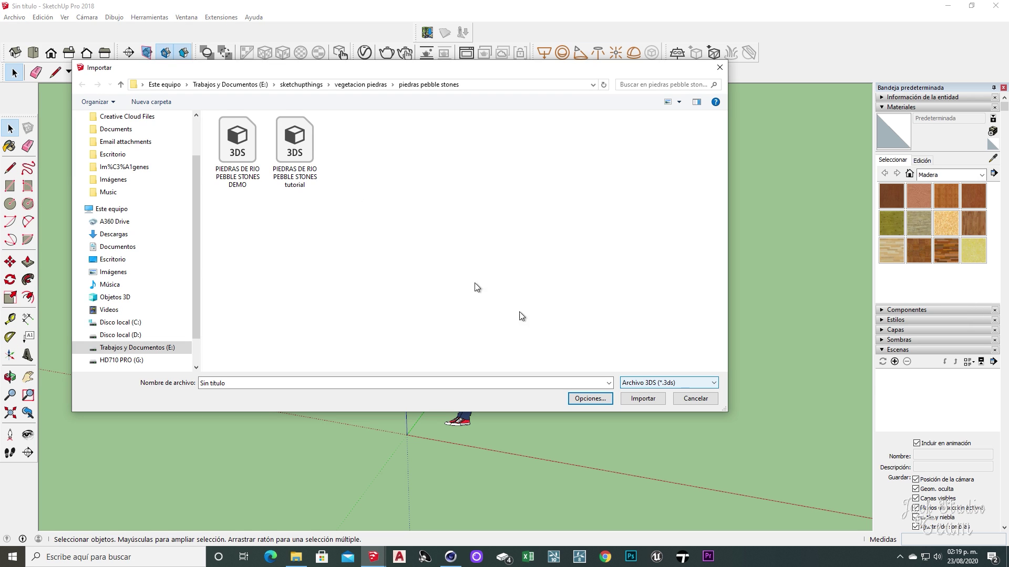
{"action": "left_click", "coordinate": [231, 184]}
{"action": "left_click", "coordinate": [279, 169]}
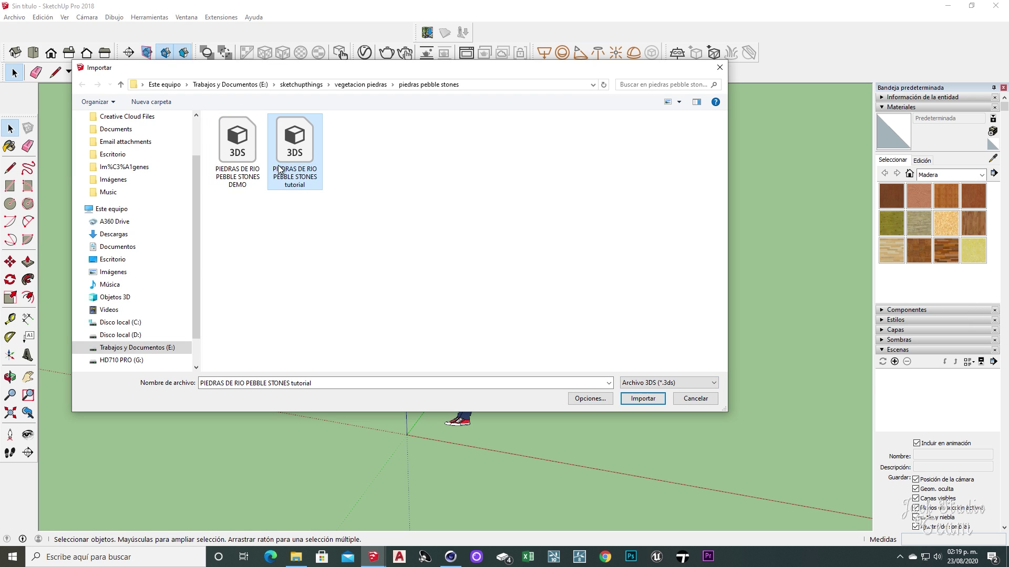
{"action": "left_click", "coordinate": [642, 398]}
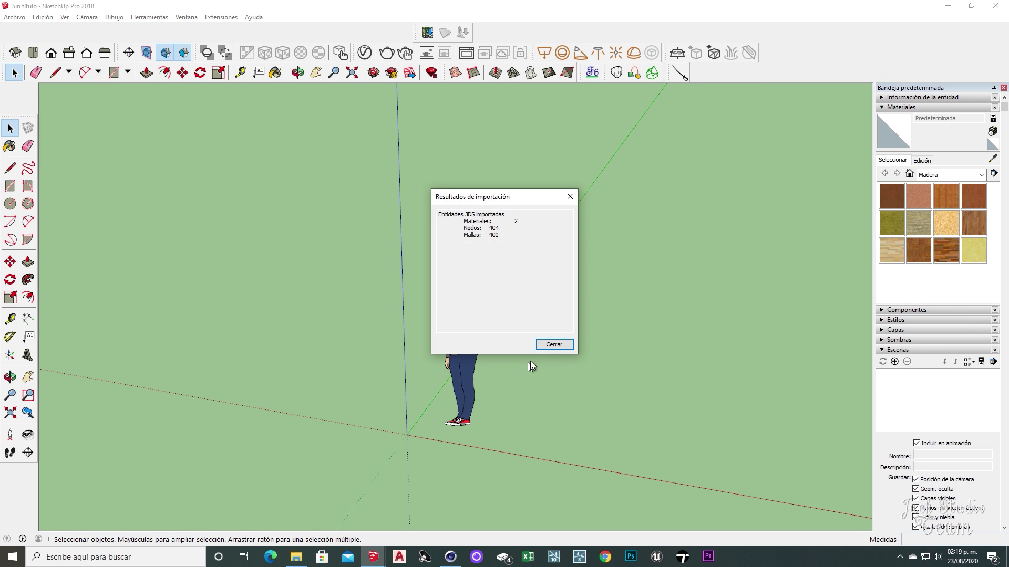
{"action": "left_click", "coordinate": [554, 344]}
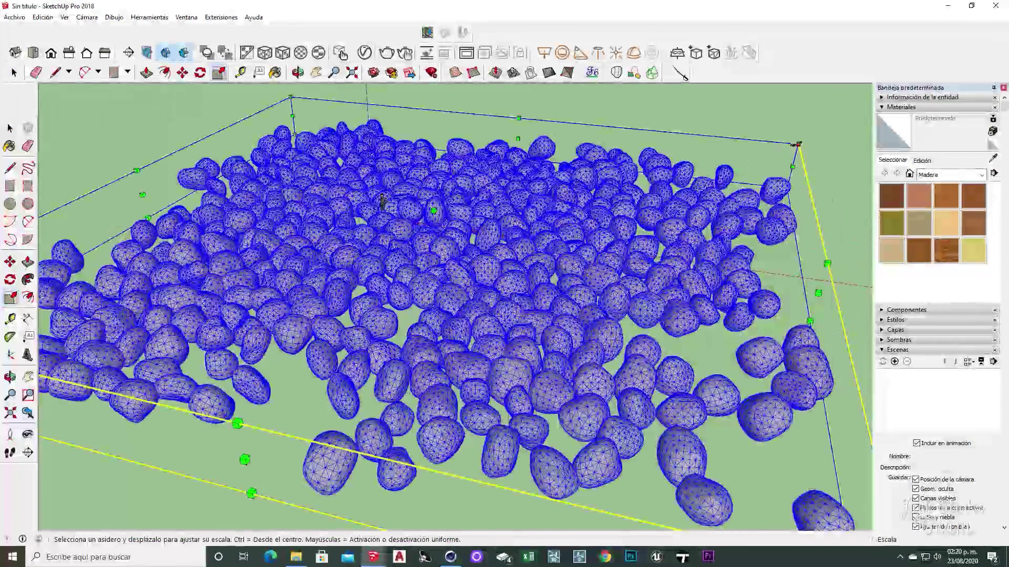
Scale the imported stone bed down about its centre in two passes until it is a small patch near the figure's feet
{"action": "left_click_drag", "start_coordinate": [797, 145], "coordinate": [487, 225], "text": "ctrl"}
{"action": "key", "text": "space"}
{"action": "scroll", "coordinate": [423, 236], "scroll_direction": "up", "scroll_amount": 6}
{"action": "key", "text": "s"}
{"action": "left_click_drag", "start_coordinate": [578, 360], "coordinate": [131, 139], "text": "ctrl"}
{"action": "scroll", "coordinate": [450, 245], "scroll_direction": "up", "scroll_amount": 3}
{"action": "key", "text": "m"}
{"action": "scroll", "coordinate": [315, 231], "scroll_direction": "up", "scroll_amount": 5}
{"action": "middle_click_drag", "start_coordinate": [368, 315], "coordinate": [260, 394]}
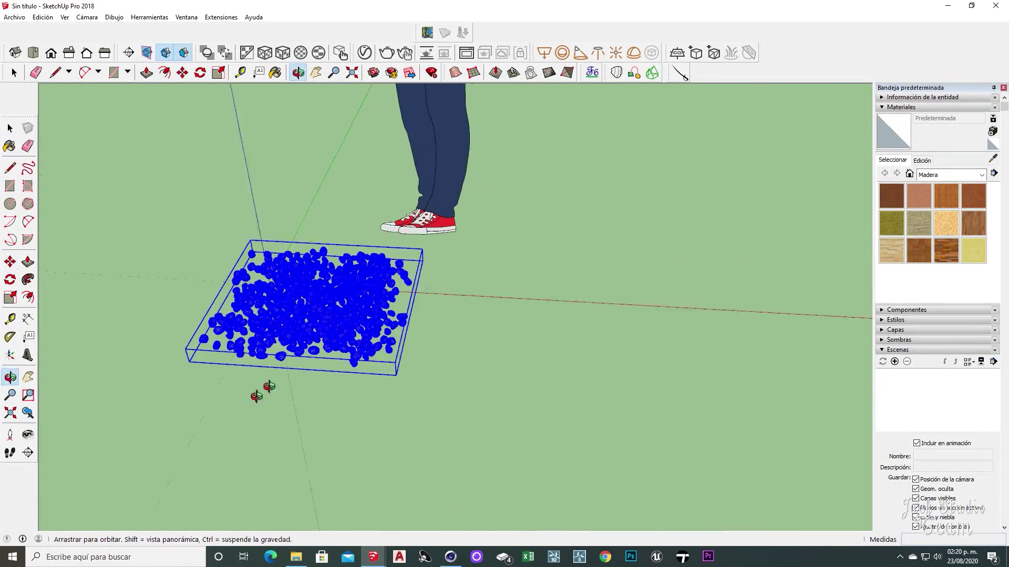
{"action": "scroll", "coordinate": [344, 258], "scroll_direction": "up", "scroll_amount": 2}
Open the scaled stone bed's group for editing
{"action": "key", "text": "space"}
{"action": "left_click", "coordinate": [336, 203]}
{"action": "scroll", "coordinate": [329, 302], "scroll_direction": "up", "scroll_amount": 3}
{"action": "scroll", "coordinate": [328, 301], "scroll_direction": "up", "scroll_amount": 5}
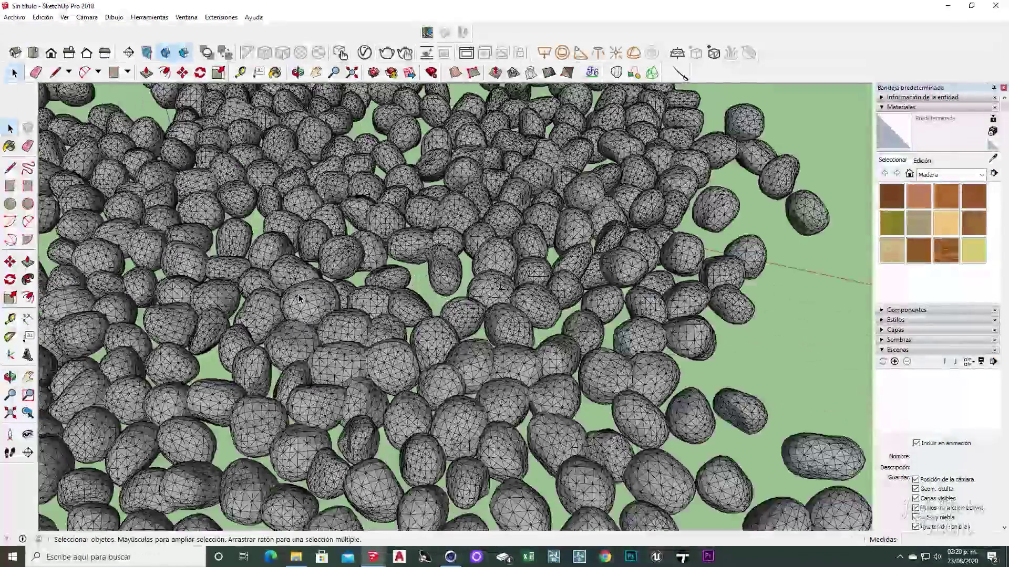
{"action": "scroll", "coordinate": [323, 300], "scroll_direction": "down", "scroll_amount": 4}
{"action": "double_click", "coordinate": [323, 300]}
{"action": "left_click", "coordinate": [322, 299]}
Select all the individual stones and soften and smooth their edges with a 20-degree angle between normals
{"action": "scroll", "coordinate": [322, 300], "scroll_direction": "down", "scroll_amount": 2}
{"action": "middle_click_drag", "start_coordinate": [322, 299], "coordinate": [324, 289]}
{"action": "left_click_drag", "start_coordinate": [603, 129], "coordinate": [100, 468]}
{"action": "scroll", "coordinate": [183, 406], "scroll_direction": "up", "scroll_amount": 2}
{"action": "right_click", "coordinate": [367, 266]}
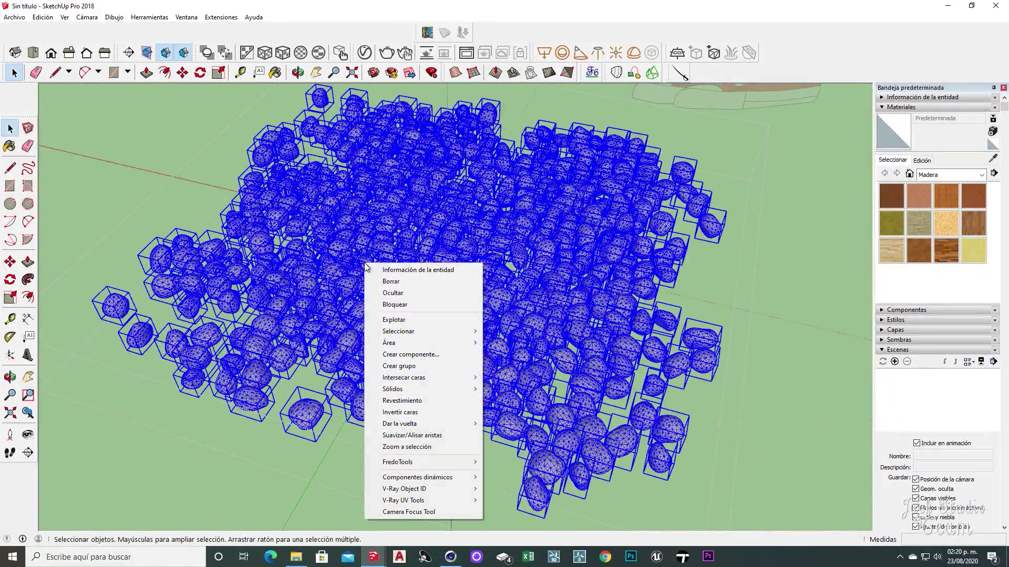
{"action": "mouse_move", "coordinate": [414, 391]}
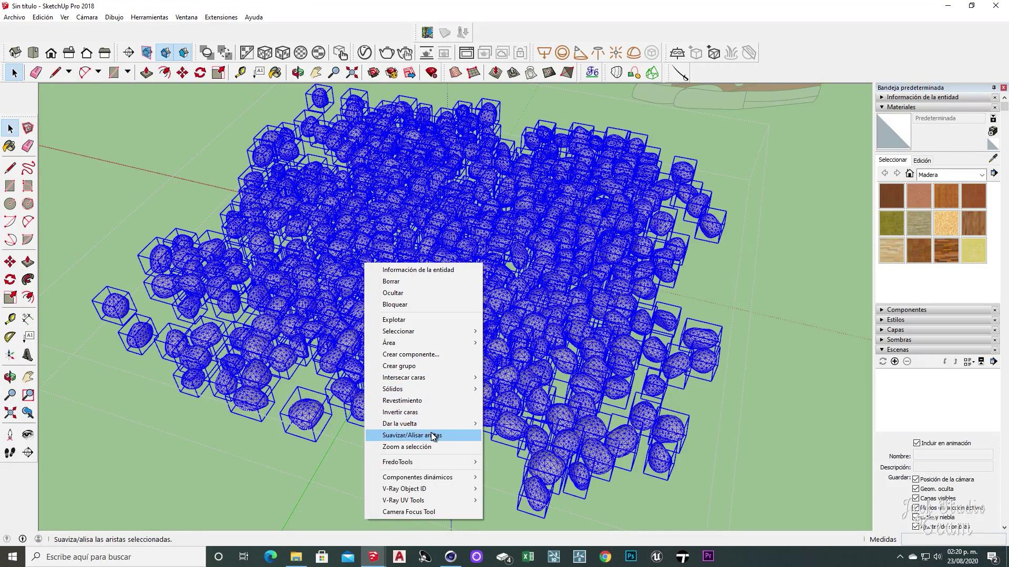
{"action": "left_click", "coordinate": [432, 435]}
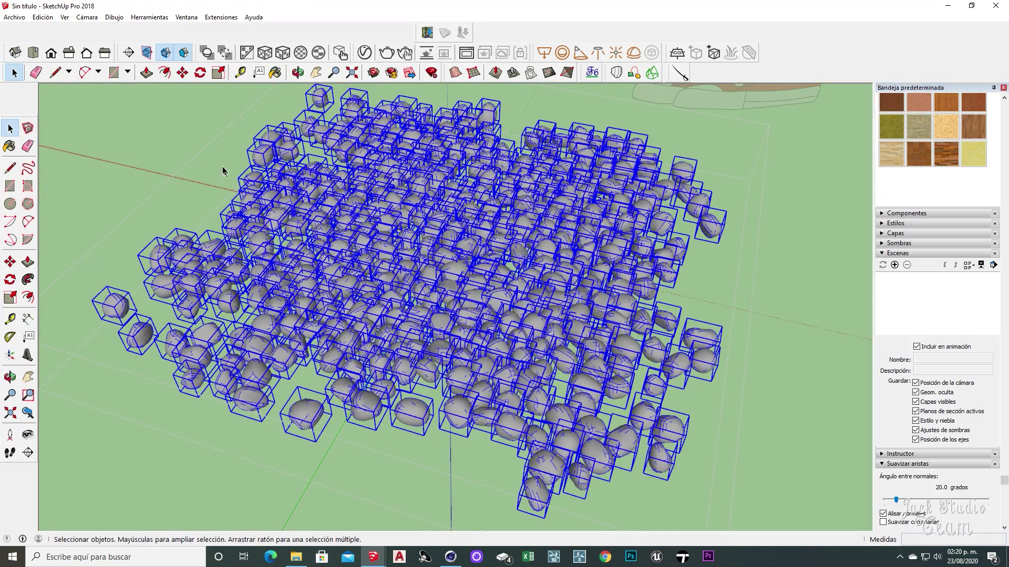
{"action": "left_click", "coordinate": [208, 140]}
Examine the smoothed stone bed from several angles and distances
{"action": "middle_click_drag", "start_coordinate": [473, 326], "coordinate": [652, 288]}
{"action": "scroll", "coordinate": [436, 289], "scroll_direction": "down", "scroll_amount": 3}
{"action": "middle_click_drag", "start_coordinate": [547, 269], "coordinate": [276, 328]}
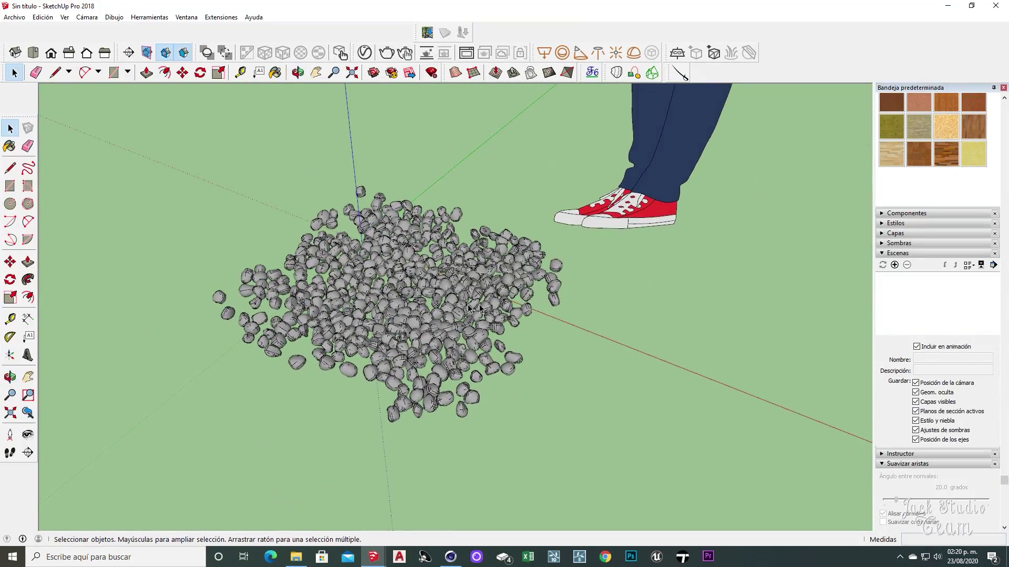
{"action": "scroll", "coordinate": [469, 309], "scroll_direction": "up", "scroll_amount": 3}
{"action": "middle_click_drag", "start_coordinate": [574, 288], "coordinate": [294, 358]}
{"action": "scroll", "coordinate": [400, 379], "scroll_direction": "down", "scroll_amount": 3}
{"action": "left_click", "coordinate": [525, 368]}
{"action": "key", "text": "s"}
{"action": "middle_click_drag", "start_coordinate": [576, 342], "coordinate": [412, 326]}
{"action": "key", "text": "m"}
{"action": "key", "text": "space"}
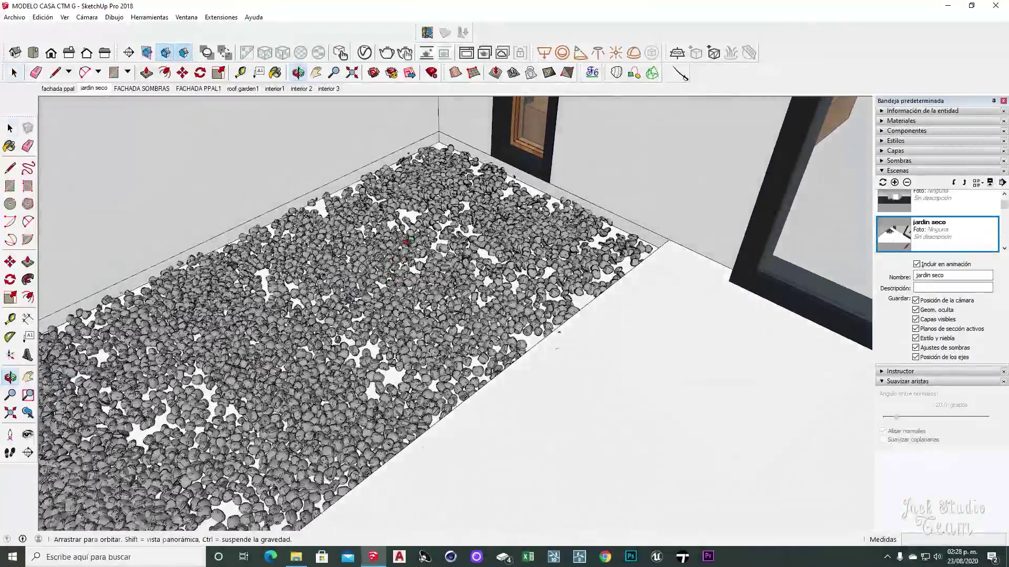
Select the stones laid out in the jardin seco scene of the MODELO CASA CTM G house model
{"action": "scroll", "coordinate": [394, 260], "scroll_direction": "up", "scroll_amount": 3}
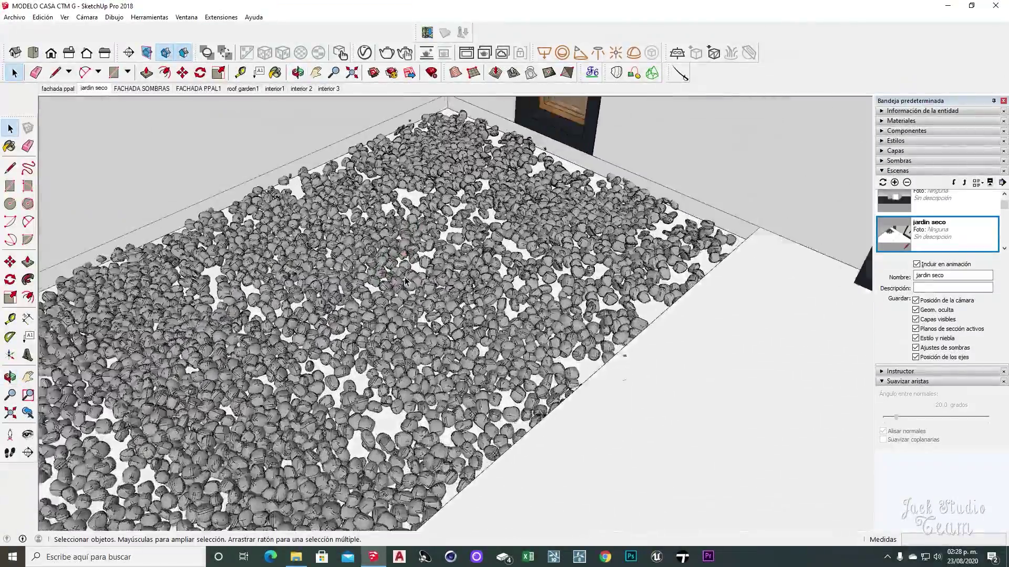
{"action": "scroll", "coordinate": [394, 263], "scroll_direction": "down", "scroll_amount": 3}
{"action": "middle_click_drag", "start_coordinate": [389, 276], "coordinate": [501, 278]}
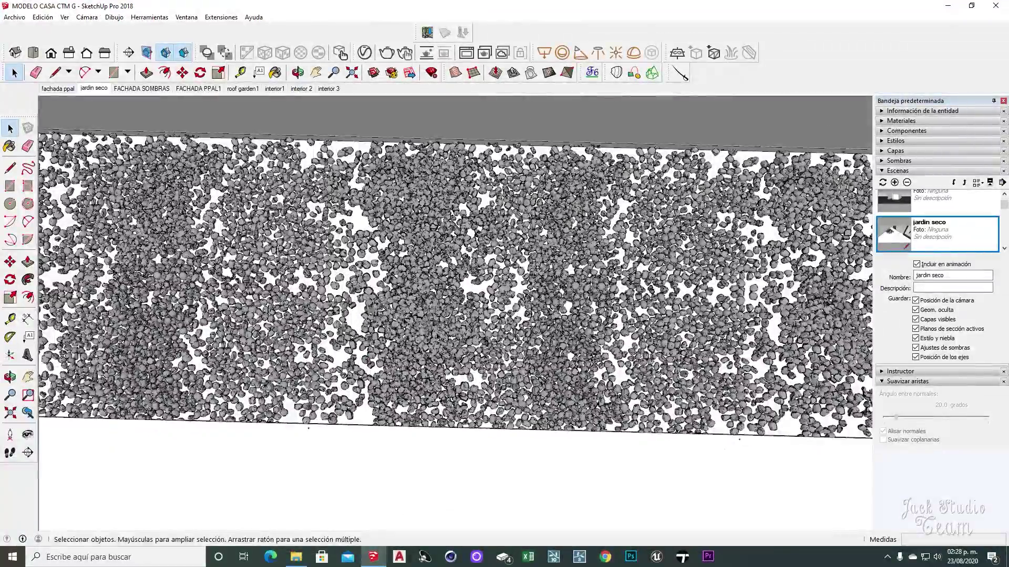
{"action": "middle_click_drag", "start_coordinate": [472, 295], "coordinate": [499, 307]}
{"action": "scroll", "coordinate": [473, 278], "scroll_direction": "up", "scroll_amount": 3}
{"action": "left_click", "coordinate": [466, 281]}
{"action": "scroll", "coordinate": [541, 223], "scroll_direction": "down", "scroll_amount": 3}
{"action": "middle_click_drag", "start_coordinate": [575, 266], "coordinate": [519, 371]}
{"action": "scroll", "coordinate": [519, 372], "scroll_direction": "up", "scroll_amount": 5}
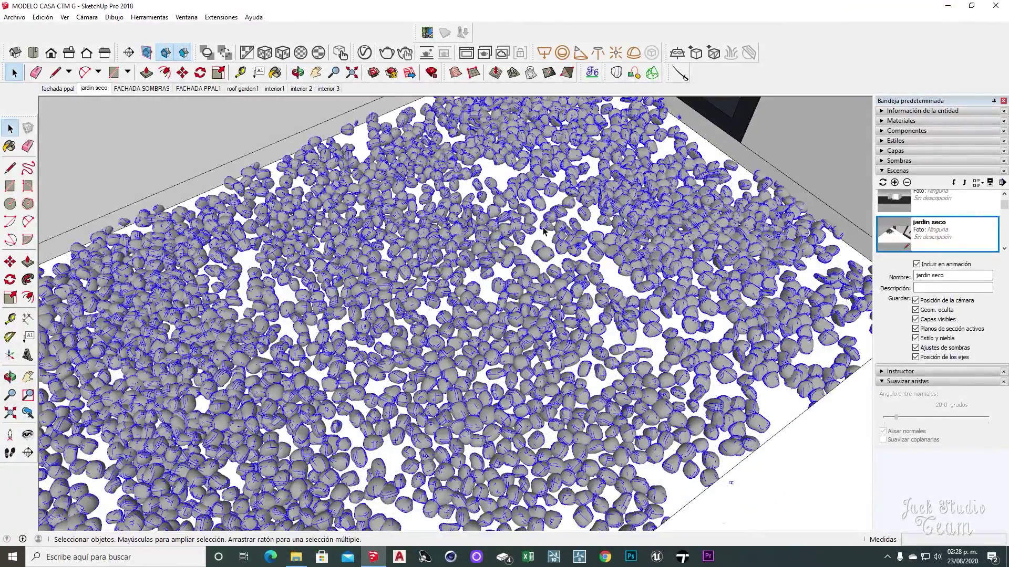
Sample the selected stones' material and start creating a new material
{"action": "key", "text": "b"}
{"action": "left_click", "coordinate": [993, 171]}
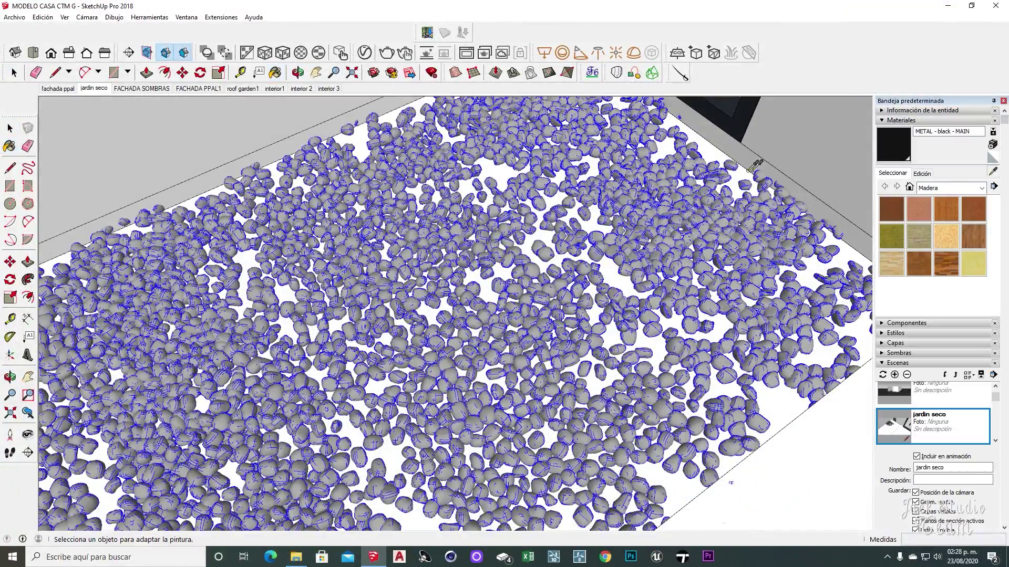
{"action": "left_click", "coordinate": [664, 168]}
{"action": "left_click", "coordinate": [991, 146]}
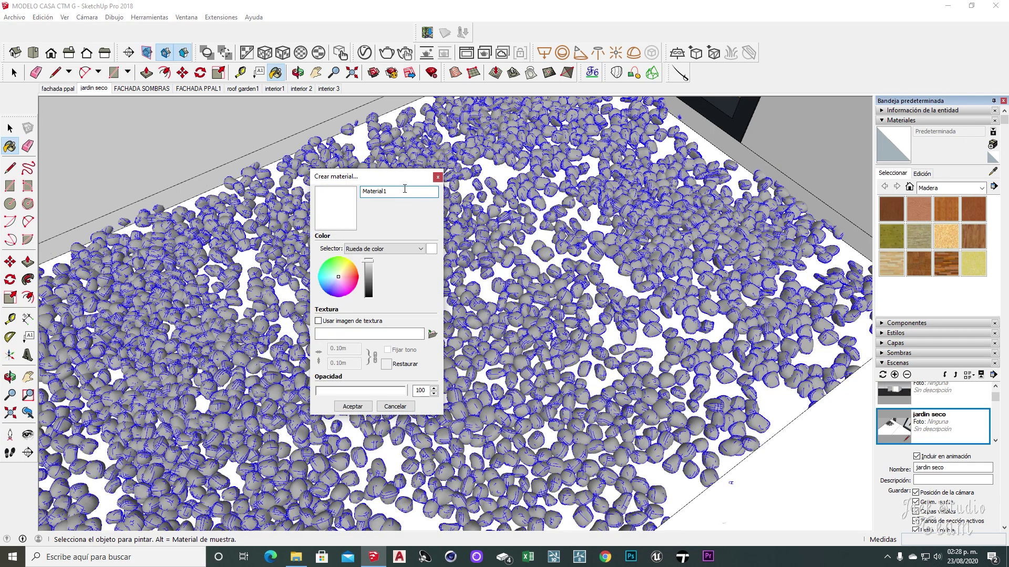
Create the STONEE material using the TexturesCom_Rock_CliffDesert2_1K_roughness image from the piedras texture folder
{"action": "left_click", "coordinate": [432, 334]}
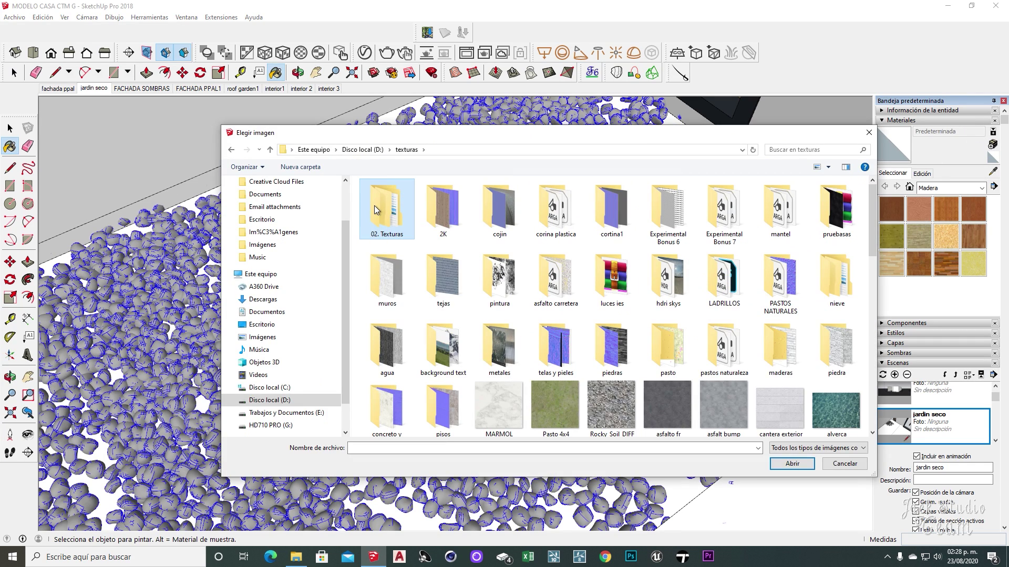
{"action": "left_click", "coordinate": [836, 209]}
{"action": "left_click", "coordinate": [507, 307]}
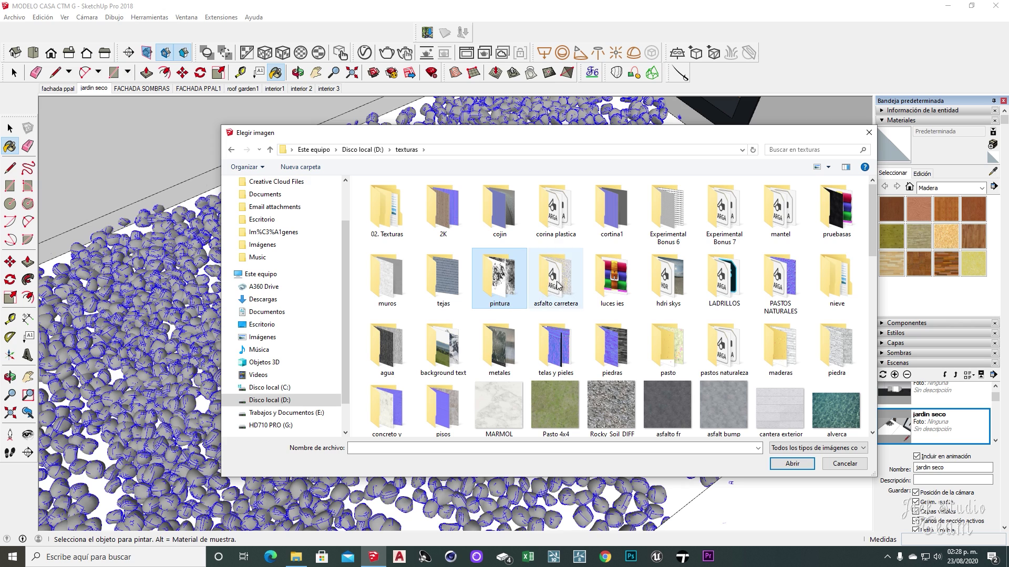
{"action": "double_click", "coordinate": [612, 348]}
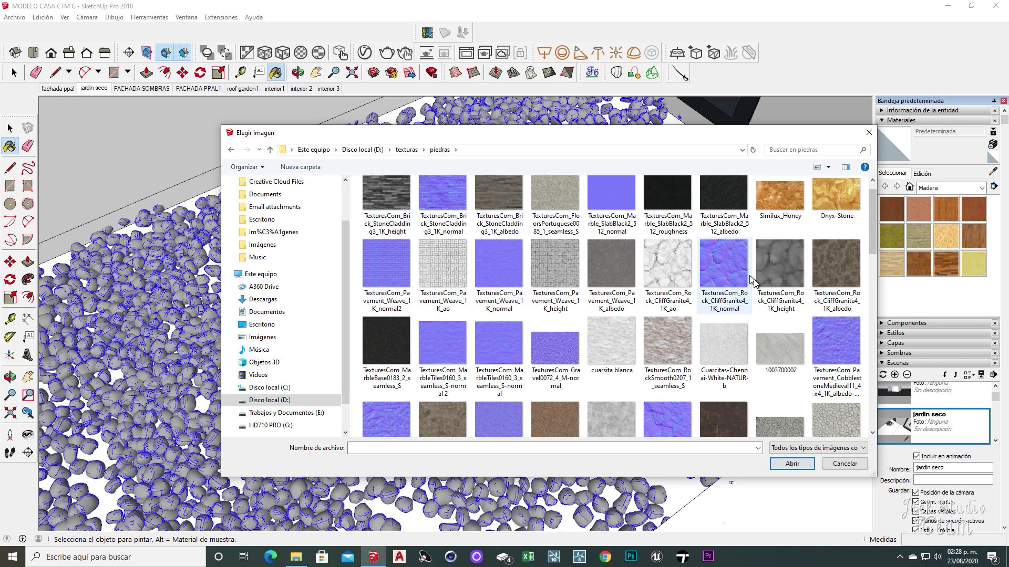
{"action": "left_click", "coordinate": [835, 274]}
{"action": "scroll", "coordinate": [870, 238], "scroll_direction": "down", "scroll_amount": 2}
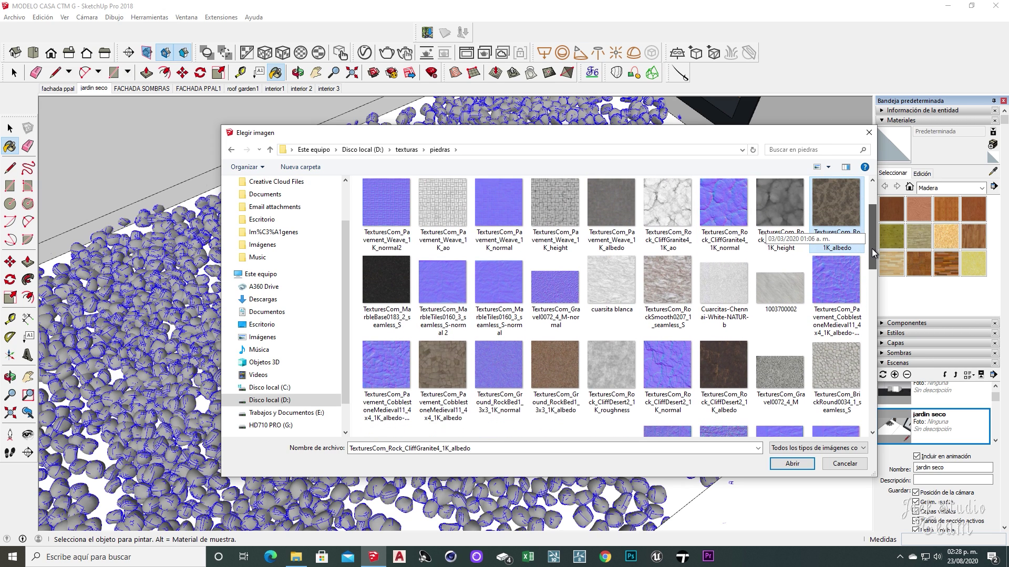
{"action": "left_click", "coordinate": [602, 380]}
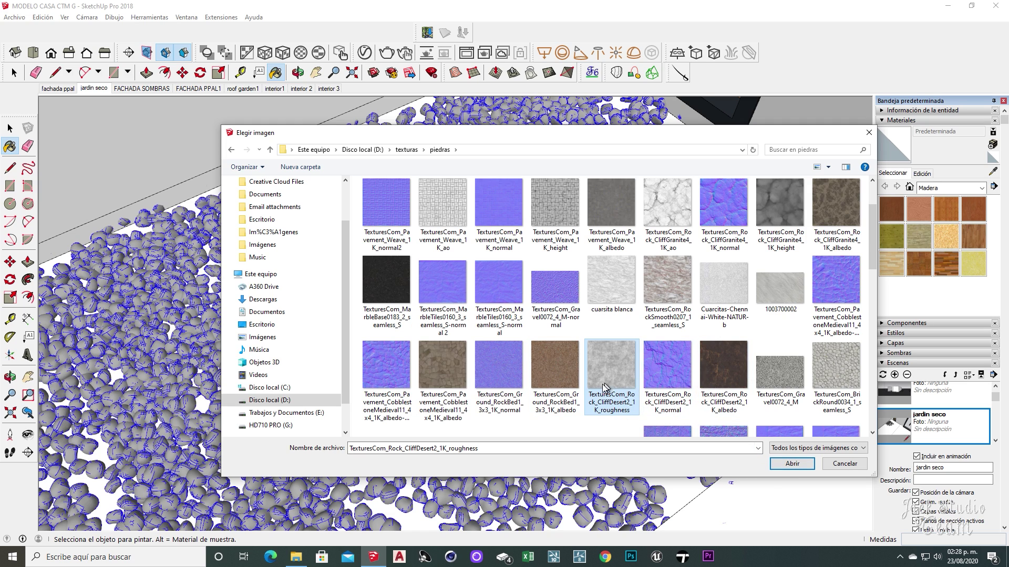
{"action": "scroll", "coordinate": [725, 358], "scroll_direction": "down", "scroll_amount": 3}
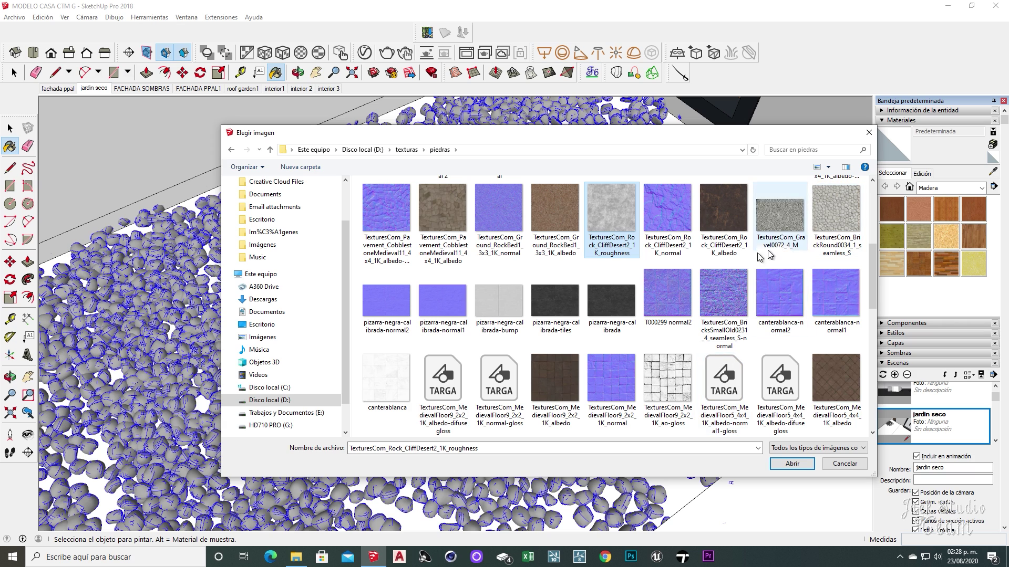
{"action": "scroll", "coordinate": [775, 342], "scroll_direction": "up", "scroll_amount": 3}
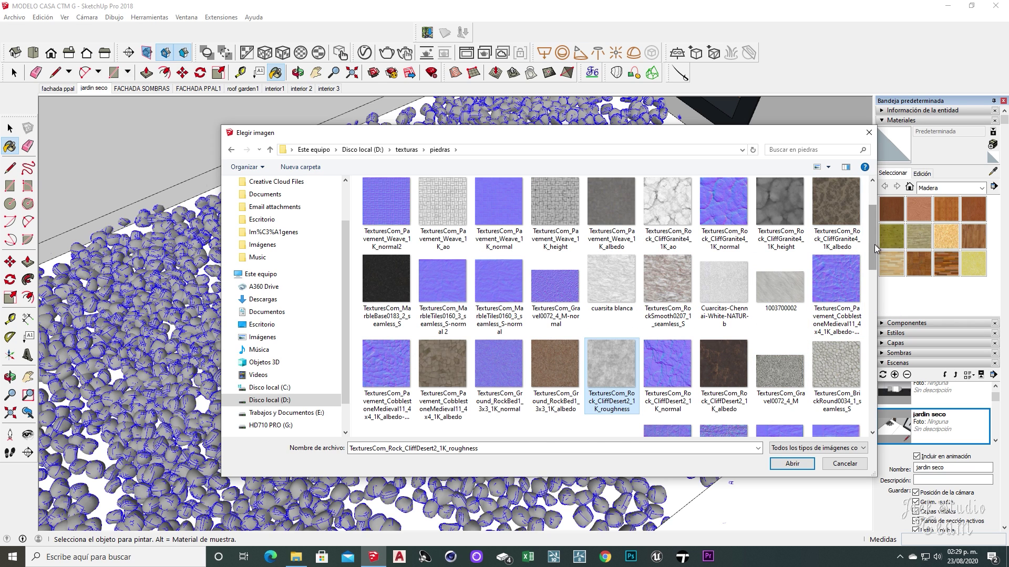
{"action": "scroll", "coordinate": [874, 263], "scroll_direction": "down", "scroll_amount": 1}
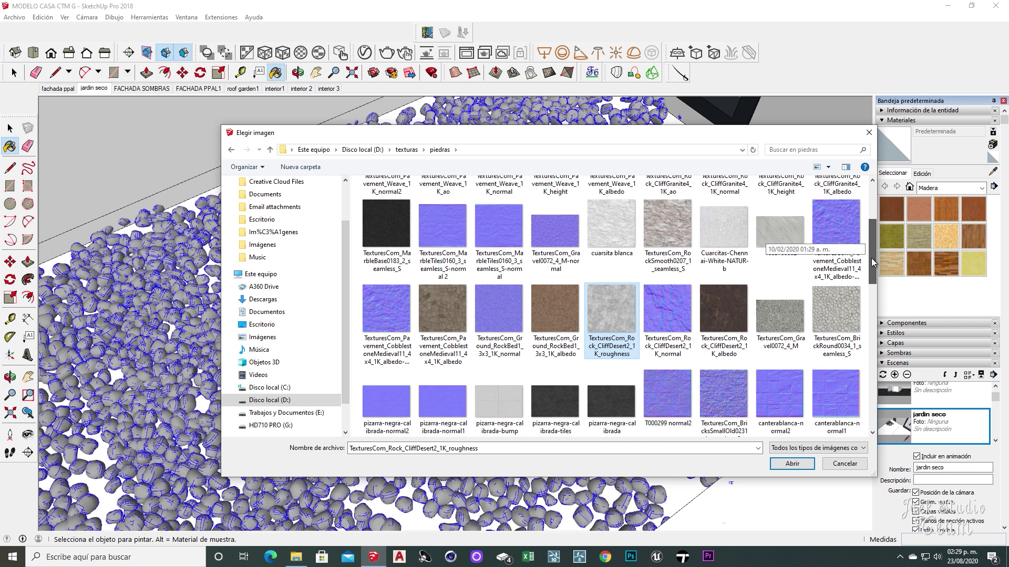
{"action": "left_click", "coordinate": [791, 464]}
{"action": "key", "text": "Return"}
{"action": "key", "text": "space"}
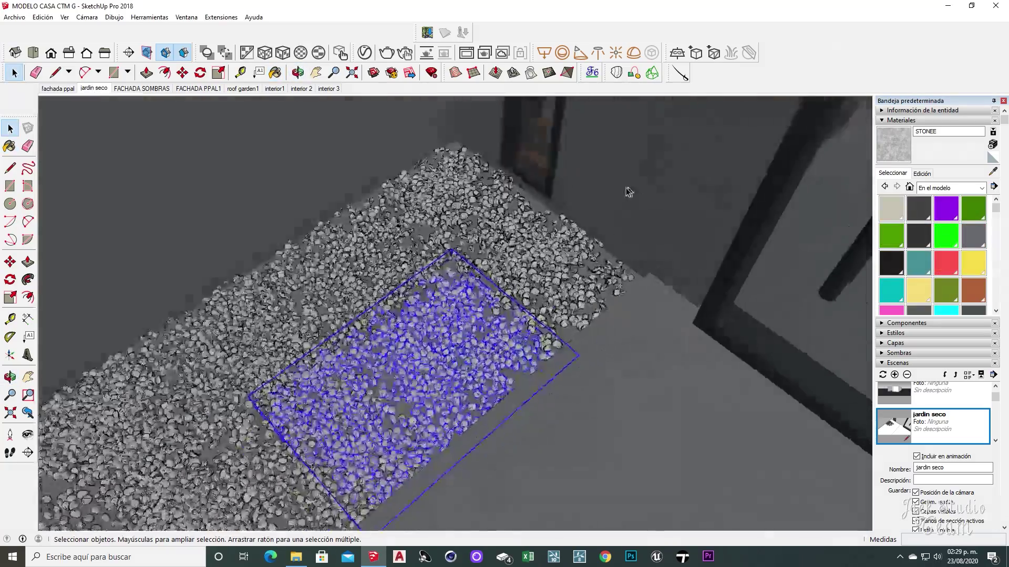
Open the stone patch's group for editing and sample the Mat material from its stones
{"action": "scroll", "coordinate": [303, 301], "scroll_direction": "up", "scroll_amount": 4}
{"action": "key", "text": "b"}
{"action": "key", "text": "space"}
{"action": "double_click", "coordinate": [496, 261]}
{"action": "scroll", "coordinate": [396, 261], "scroll_direction": "down", "scroll_amount": 2}
{"action": "key", "text": "b"}
{"action": "left_click", "coordinate": [396, 261], "text": "alt"}
{"action": "scroll", "coordinate": [396, 261], "scroll_direction": "up", "scroll_amount": 2}
{"action": "scroll", "coordinate": [393, 261], "scroll_direction": "down", "scroll_amount": 6}
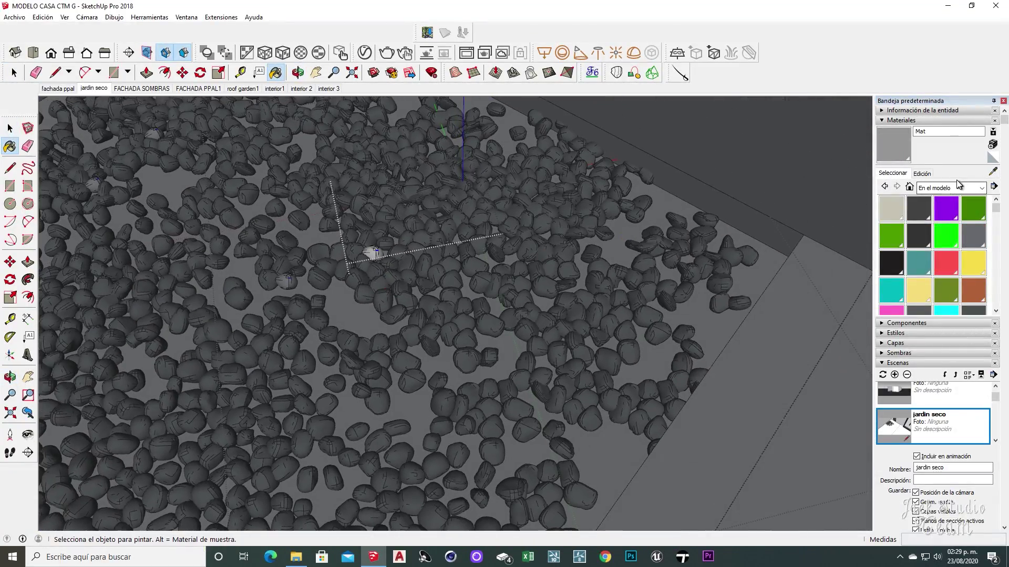
Set the texture of the Mat material to the TexturesCom_Rock_CliffGranite4_1K_albedo image
{"action": "left_click", "coordinate": [922, 174]}
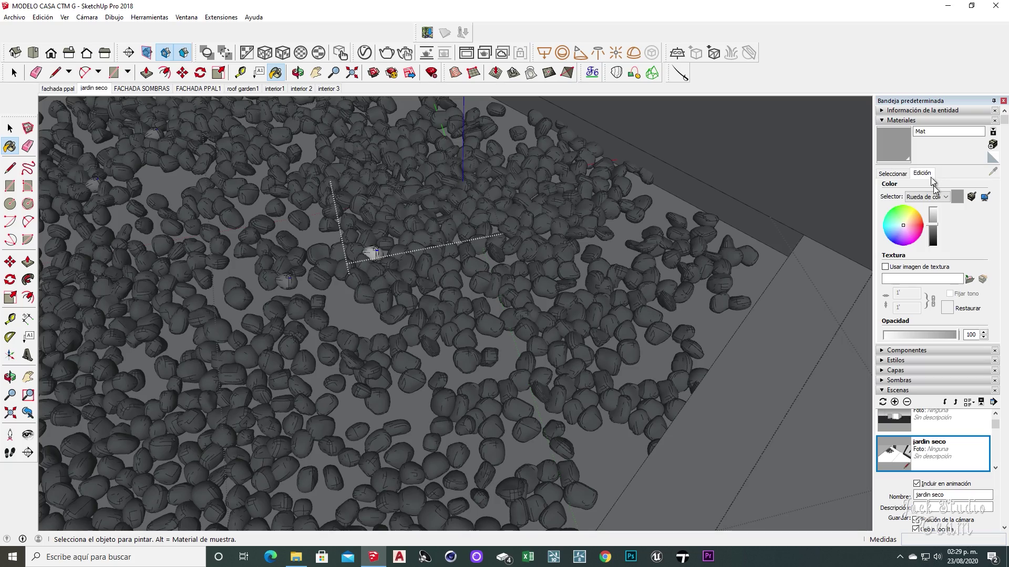
{"action": "left_click", "coordinate": [968, 279]}
{"action": "left_click", "coordinate": [715, 242]}
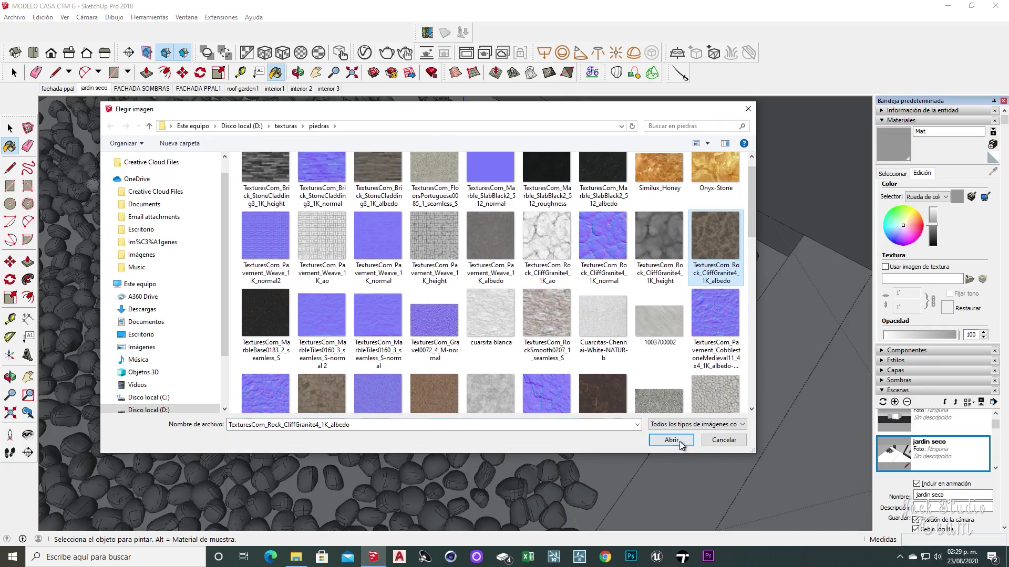
{"action": "left_click", "coordinate": [680, 444]}
{"action": "scroll", "coordinate": [378, 262], "scroll_direction": "up", "scroll_amount": 3}
Give the Mat.1 material of the remaining grey stones the same TexturesCom_Rock_CliffGranite4_1K_albedo texture and check the whole garden bed
{"action": "key", "text": "space"}
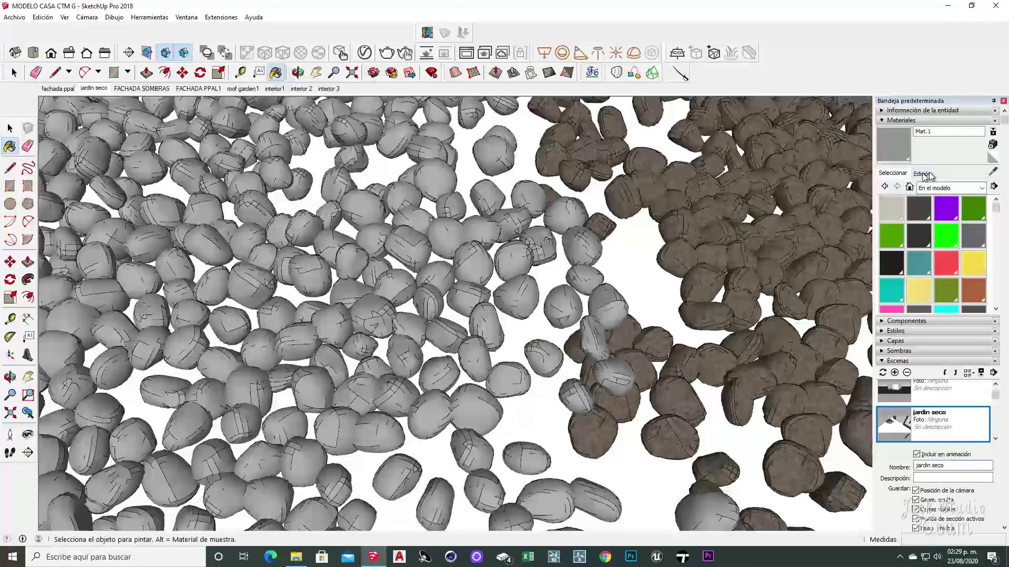
{"action": "left_click", "coordinate": [925, 171]}
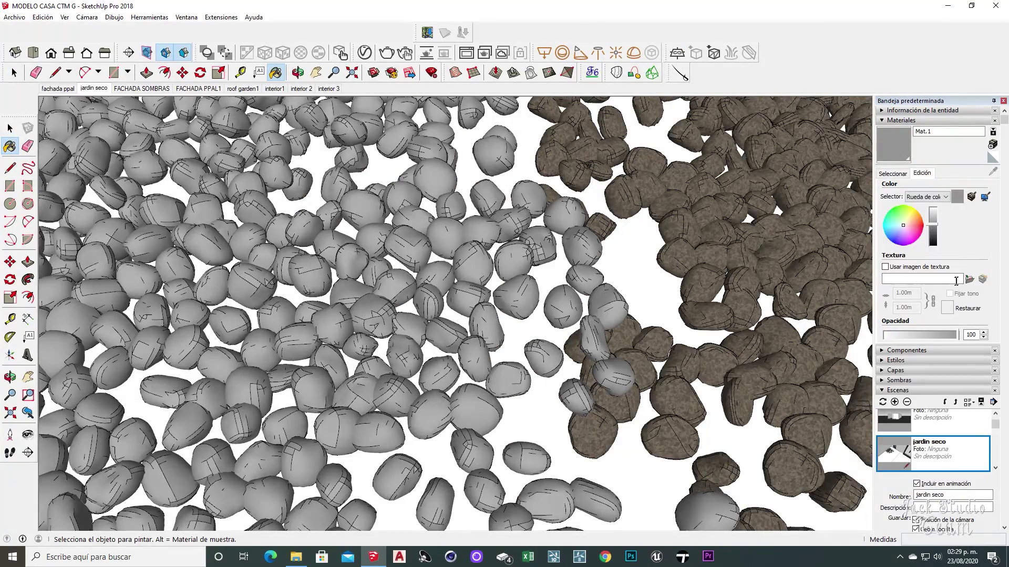
{"action": "left_click", "coordinate": [969, 279]}
{"action": "left_click", "coordinate": [715, 260]}
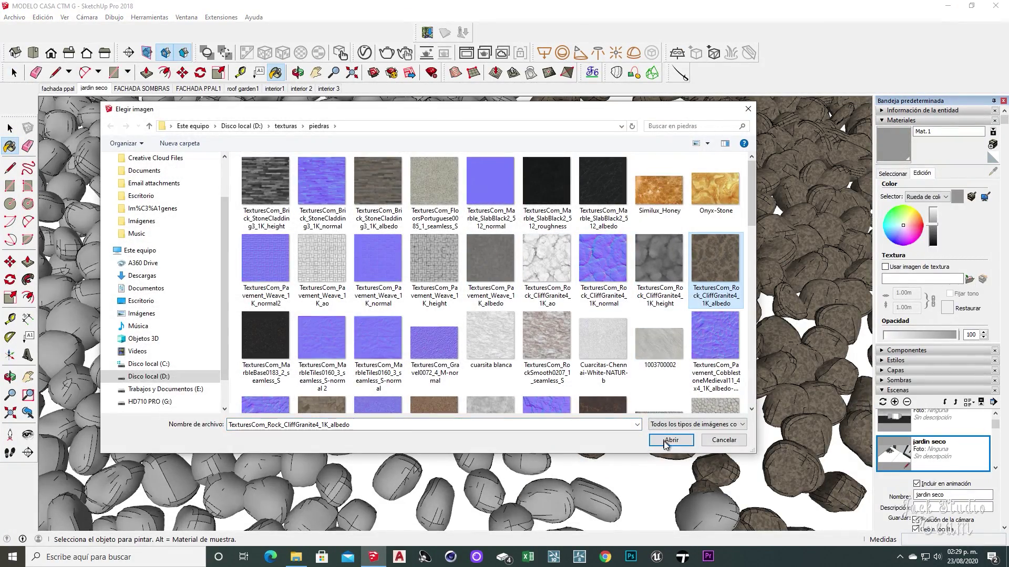
{"action": "left_click", "coordinate": [664, 442]}
{"action": "scroll", "coordinate": [699, 226], "scroll_direction": "down", "scroll_amount": 3}
{"action": "middle_click_drag", "start_coordinate": [731, 226], "coordinate": [841, 199]}
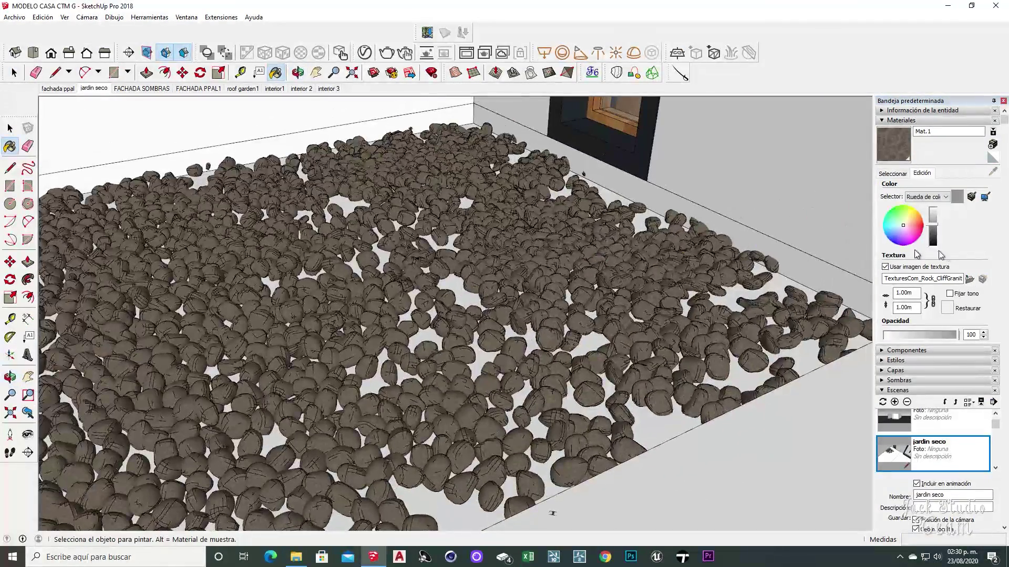
{"action": "scroll", "coordinate": [476, 269], "scroll_direction": "up", "scroll_amount": 5}
{"action": "key", "text": "space"}
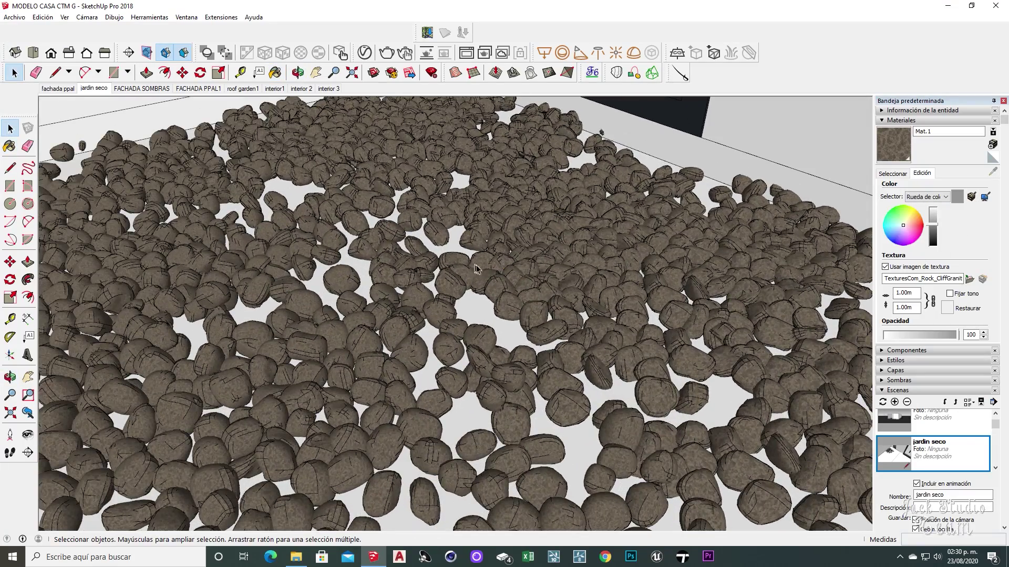
{"action": "scroll", "coordinate": [551, 278], "scroll_direction": "down", "scroll_amount": 3}
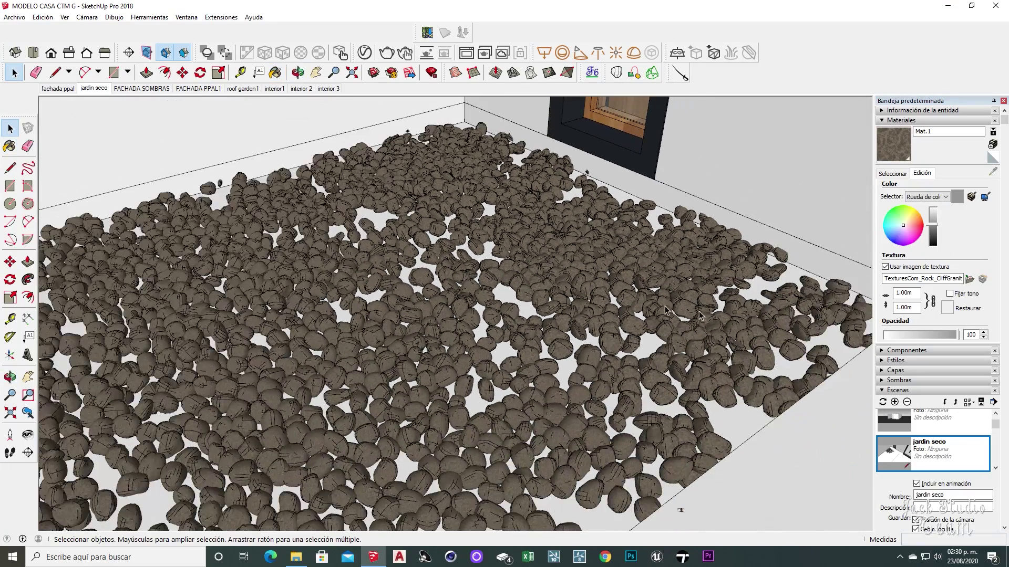
Try a lighter color for the Mat.1 stone material and undo the color change
{"action": "left_click", "coordinate": [892, 174]}
{"action": "left_click", "coordinate": [928, 176]}
{"action": "left_click", "coordinate": [971, 196]}
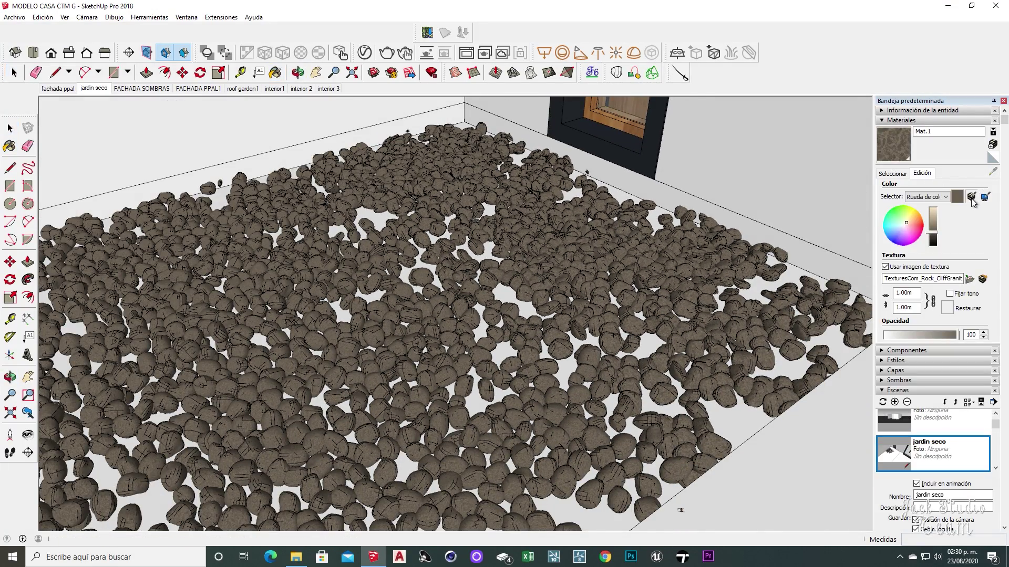
{"action": "left_click_drag", "start_coordinate": [932, 219], "coordinate": [932, 209]}
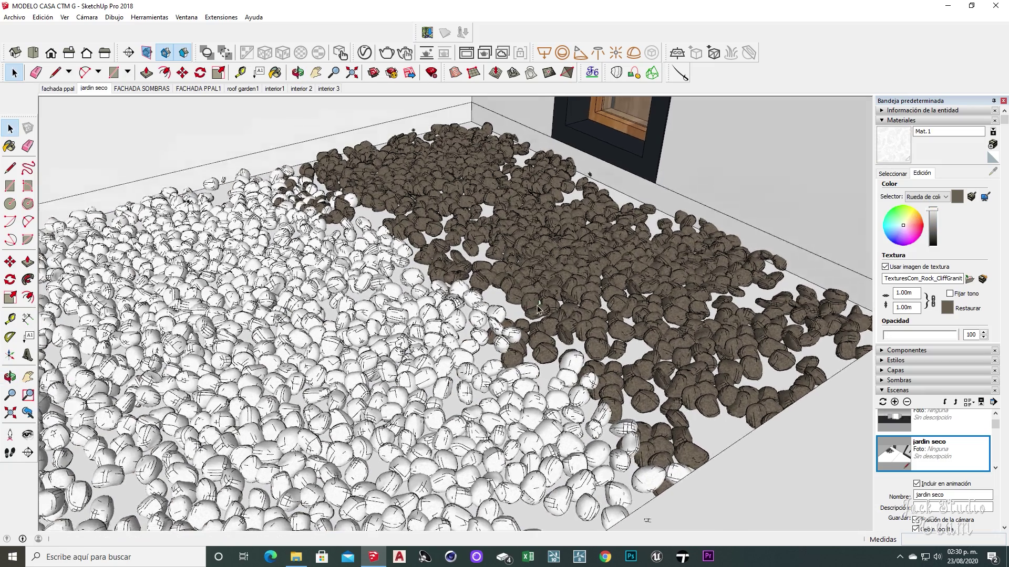
{"action": "key", "text": "ctrl+z"}
{"action": "middle_click_drag", "start_coordinate": [554, 303], "coordinate": [832, 234]}
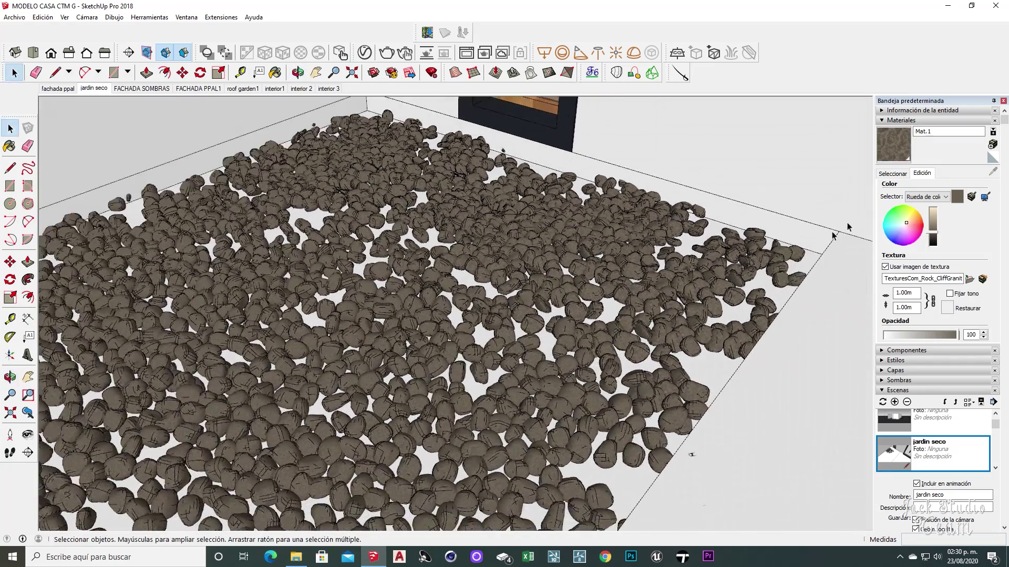
Sample the material of the bare ground face visible between the stones
{"action": "left_click", "coordinate": [893, 173]}
{"action": "left_click", "coordinate": [992, 171]}
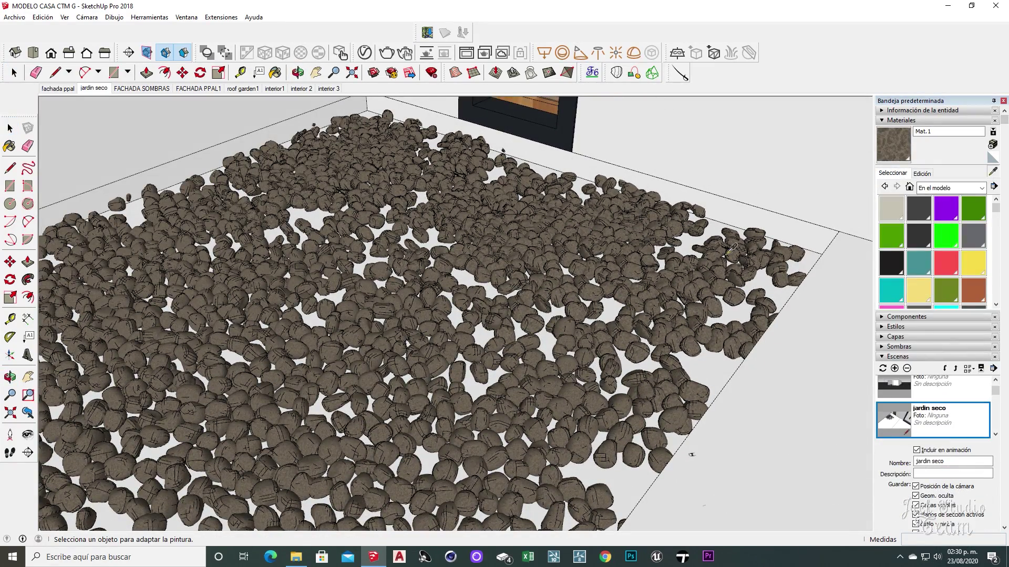
{"action": "left_click", "coordinate": [691, 238]}
{"action": "scroll", "coordinate": [691, 238], "scroll_direction": "up", "scroll_amount": 2}
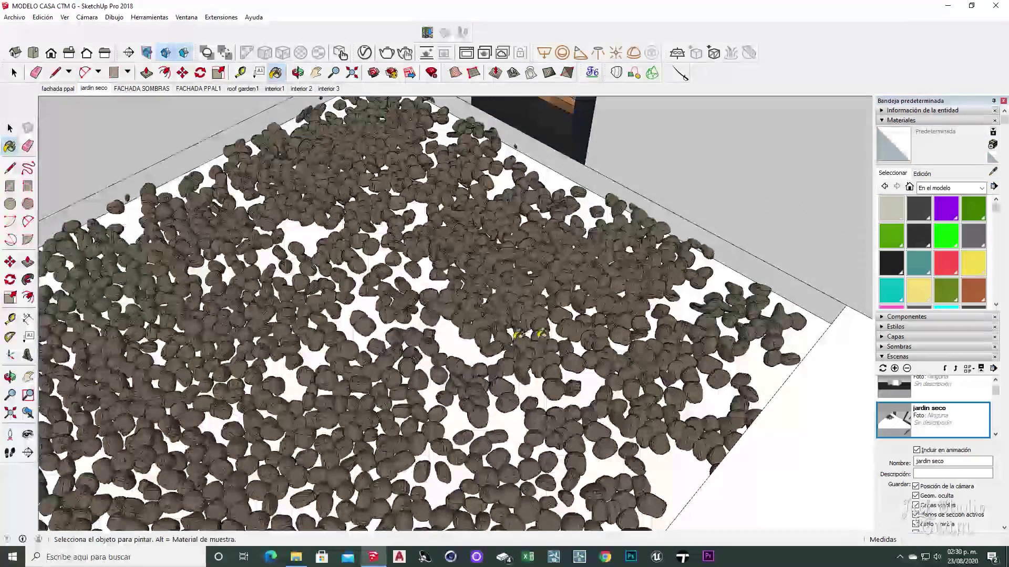
Create the TEXTURE STONEE material from the TexturesCom_SandPebbles0069_1_seamless_S image in the PASTOS NATURALES folder and apply it to the garden ground
{"action": "left_click", "coordinate": [993, 144]}
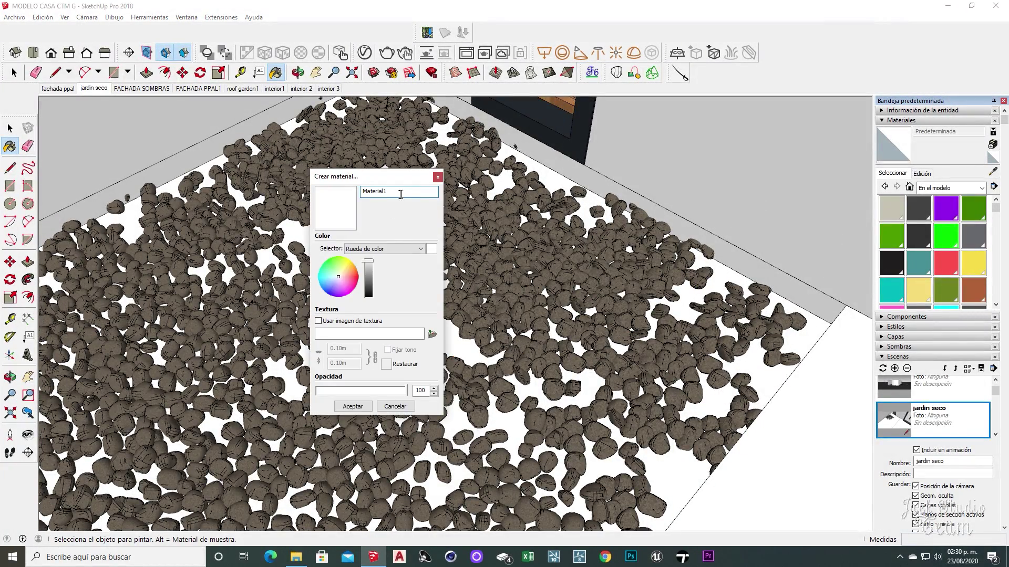
{"action": "type", "text": "T"}
{"action": "left_click", "coordinate": [318, 321]}
{"action": "scroll", "coordinate": [613, 333], "scroll_direction": "down", "scroll_amount": 5}
{"action": "left_click", "coordinate": [391, 184]}
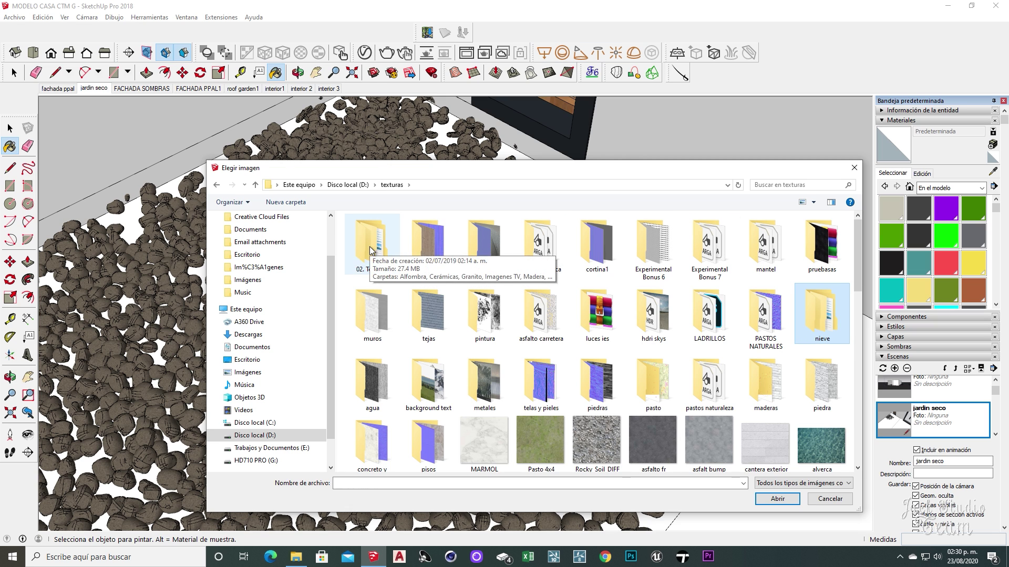
{"action": "double_click", "coordinate": [766, 320]}
{"action": "left_click", "coordinate": [768, 359]}
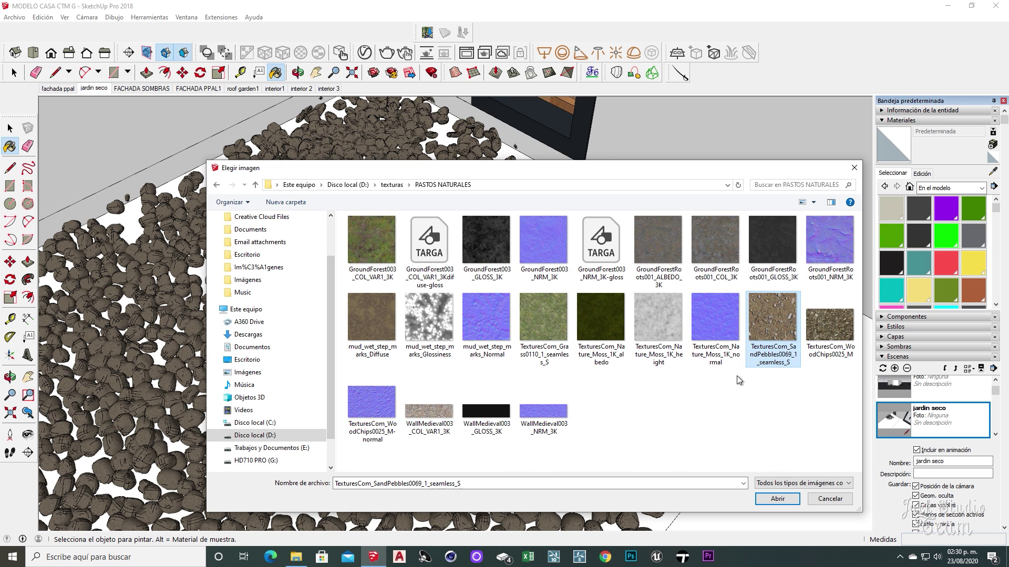
{"action": "left_click", "coordinate": [778, 499]}
{"action": "left_click", "coordinate": [359, 408]}
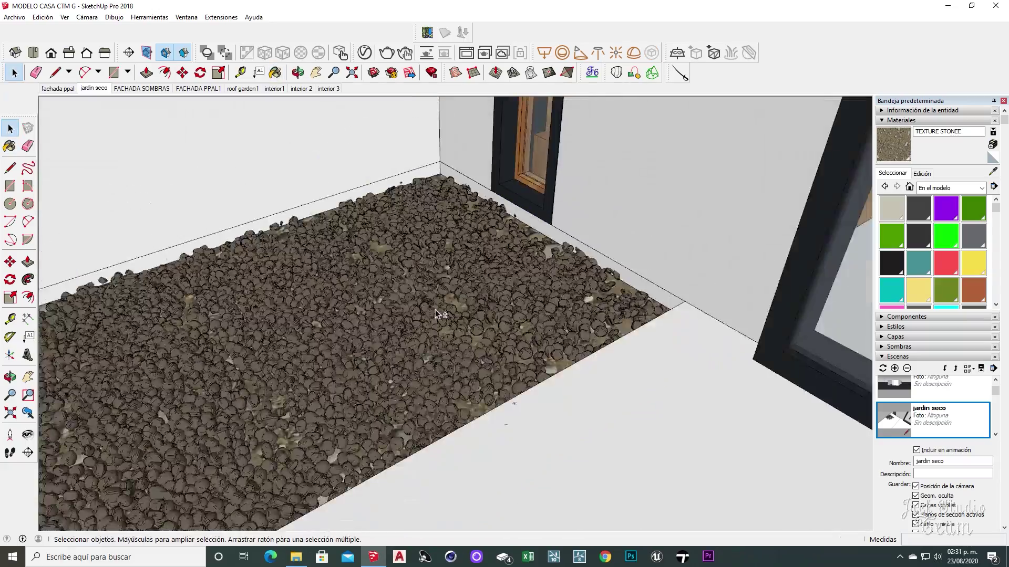
{"action": "middle_click_drag", "start_coordinate": [378, 247], "coordinate": [358, 453]}
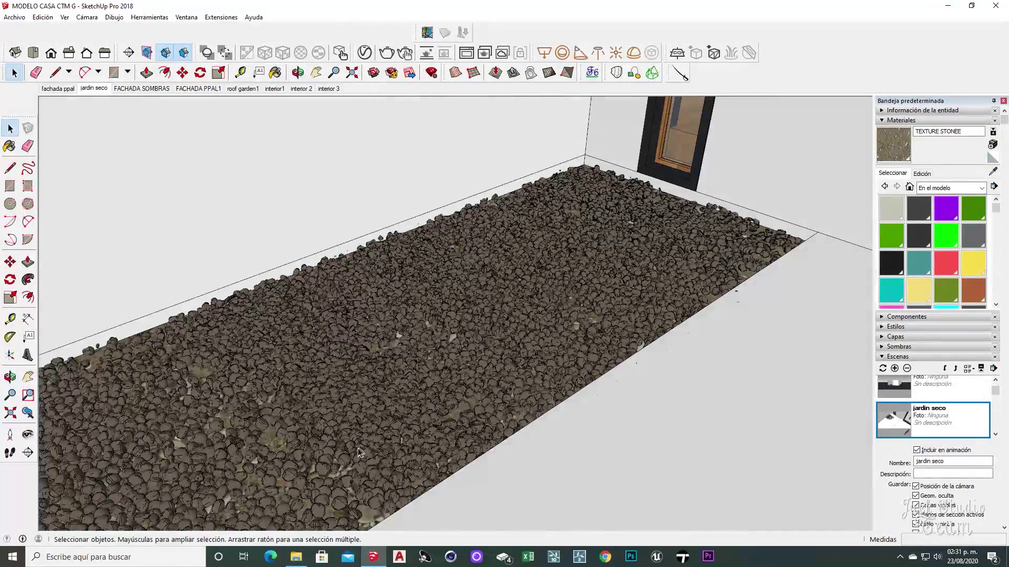
Switch to File Explorer and open a model for the garden from the vegetacion piedras folder within sketchupthings
{"action": "left_click", "coordinate": [297, 558]}
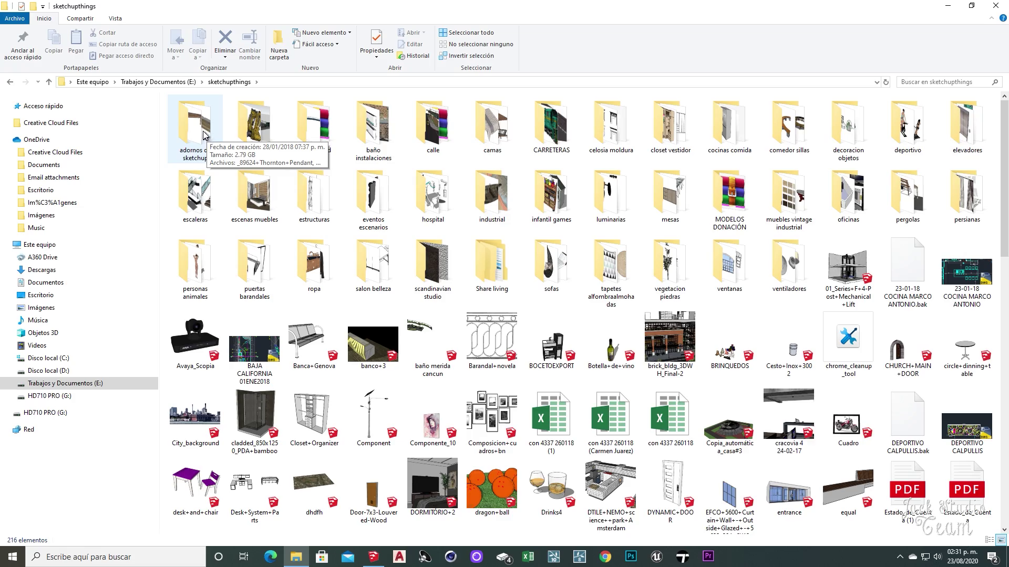
{"action": "double_click", "coordinate": [670, 265]}
{"action": "left_click", "coordinate": [315, 124]}
{"action": "scroll", "coordinate": [727, 321], "scroll_direction": "down", "scroll_amount": 1}
{"action": "left_click_drag", "start_coordinate": [1004, 146], "coordinate": [1004, 216]}
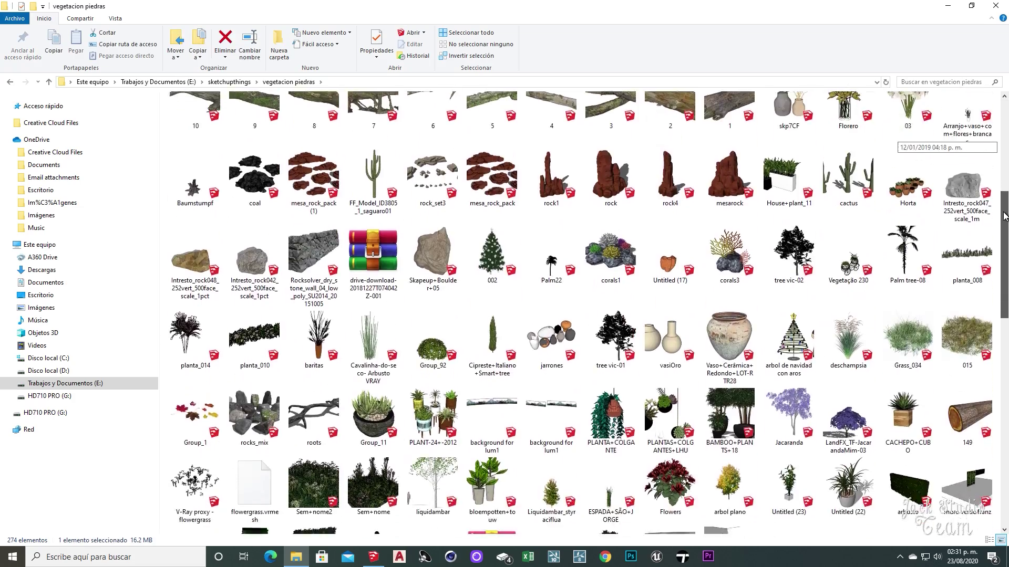
{"action": "scroll", "coordinate": [1004, 217], "scroll_direction": "down", "scroll_amount": 10}
{"action": "double_click", "coordinate": [481, 444]}
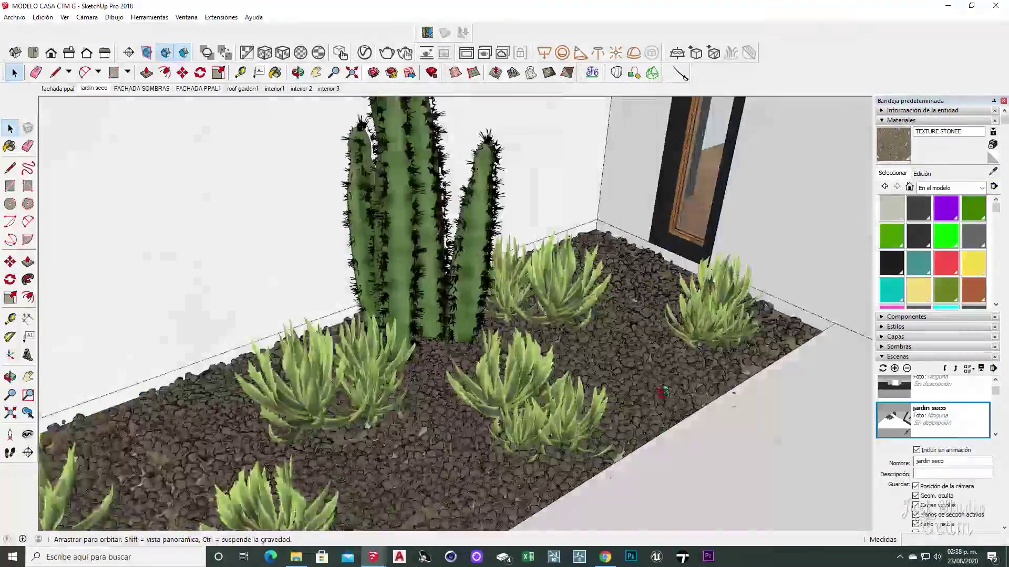
Delete the stones of the planted garden bed and undo the deletion
{"action": "middle_click_drag", "start_coordinate": [588, 420], "coordinate": [420, 357]}
{"action": "scroll", "coordinate": [528, 407], "scroll_direction": "down", "scroll_amount": 1}
{"action": "left_click", "coordinate": [446, 343]}
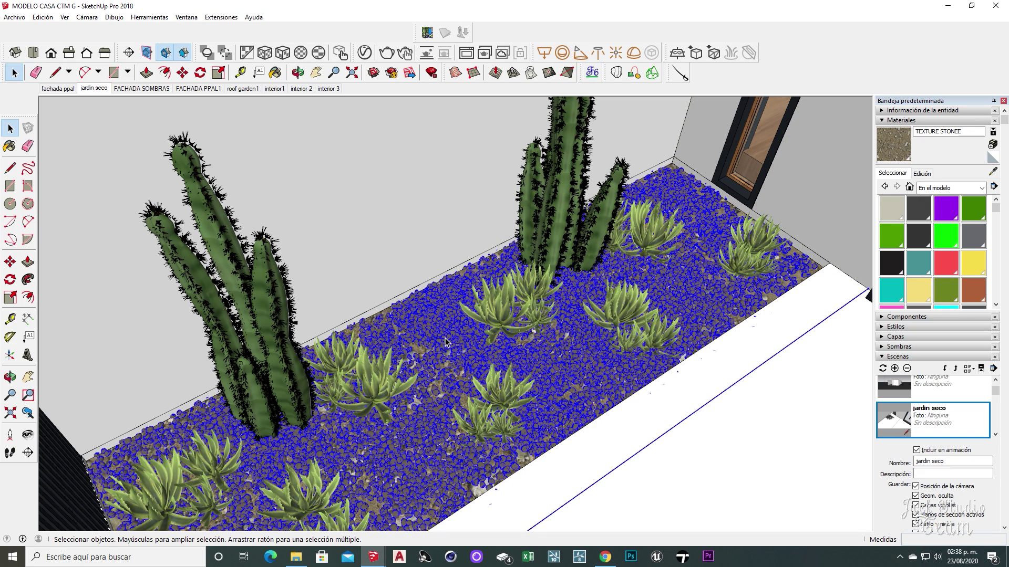
{"action": "key", "text": "Delete"}
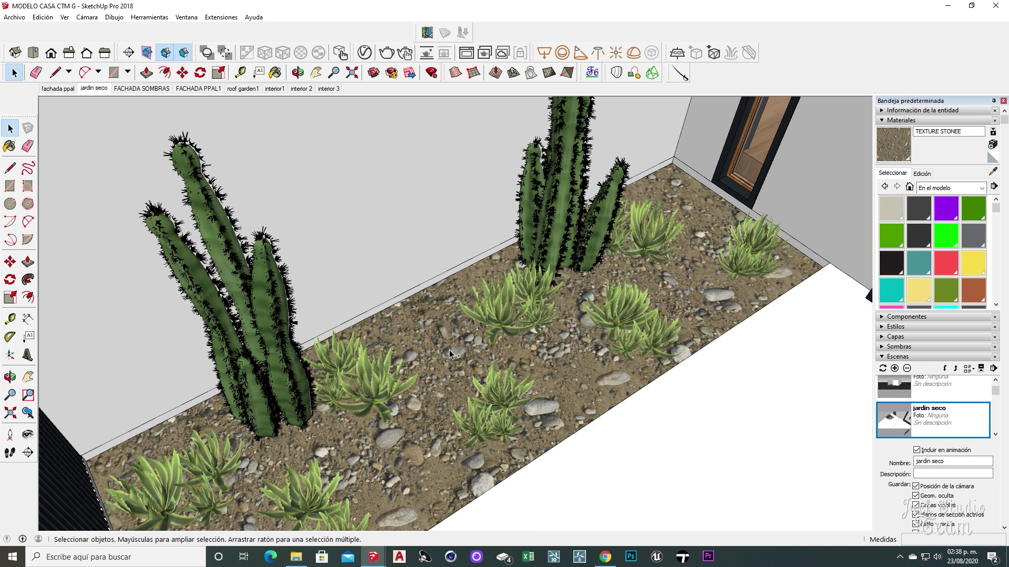
{"action": "key", "text": "ctrl+z"}
Select the stones around the succulents and turn on the shadow display for the model
{"action": "left_click", "coordinate": [433, 325]}
{"action": "middle_click_drag", "start_coordinate": [432, 326], "coordinate": [489, 339]}
{"action": "scroll", "coordinate": [488, 338], "scroll_direction": "up", "scroll_amount": 4}
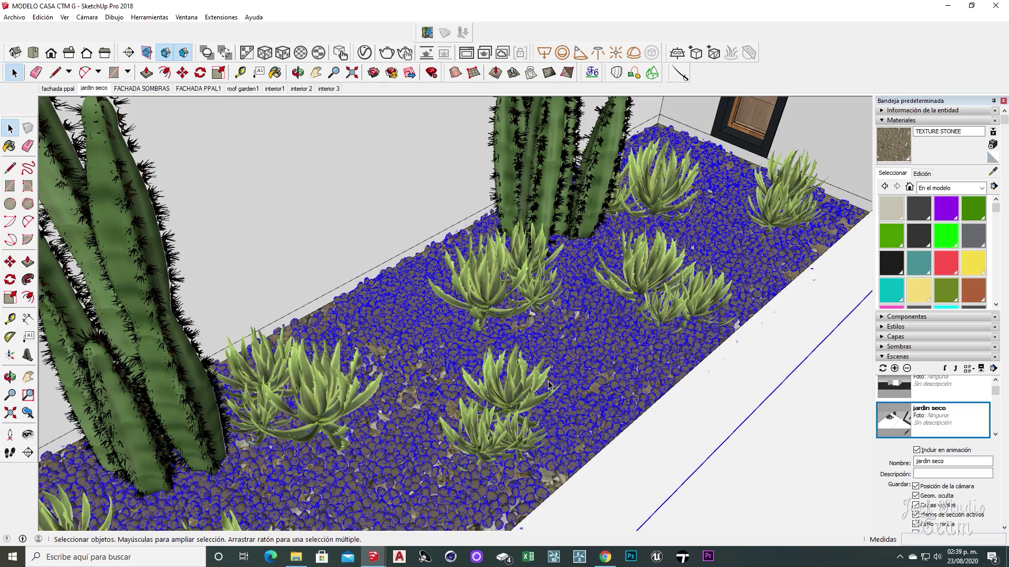
{"action": "mouse_move", "coordinate": [611, 360]}
{"action": "middle_mouse_down"}
{"action": "mouse_move", "coordinate": [531, 341]}
{"action": "mouse_move", "coordinate": [488, 395]}
{"action": "mouse_move", "coordinate": [530, 415]}
{"action": "middle_mouse_up"}
{"action": "scroll", "coordinate": [472, 294], "scroll_direction": "up", "scroll_amount": 2}
{"action": "left_click", "coordinate": [64, 17]}
{"action": "left_click", "coordinate": [109, 128]}
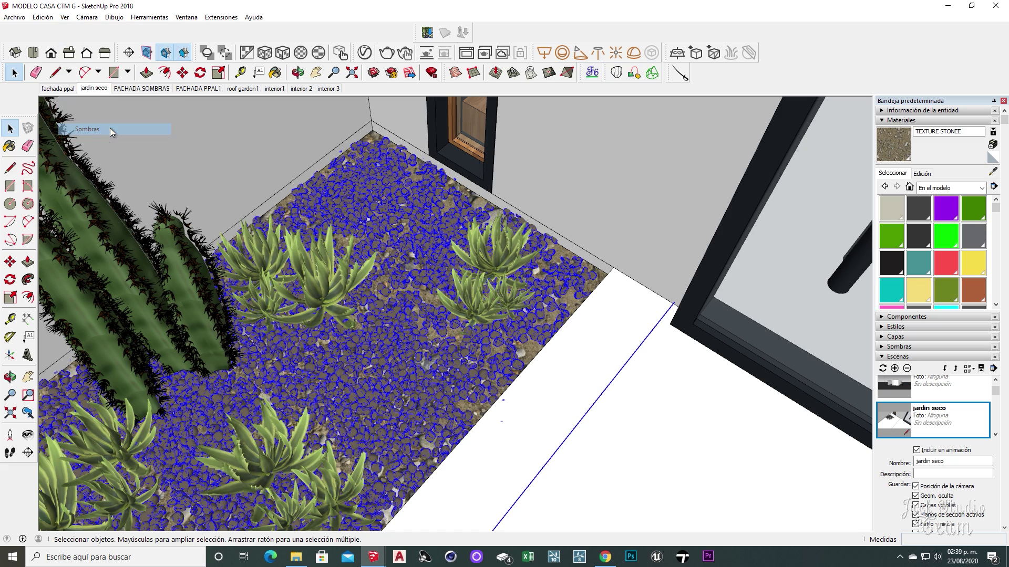